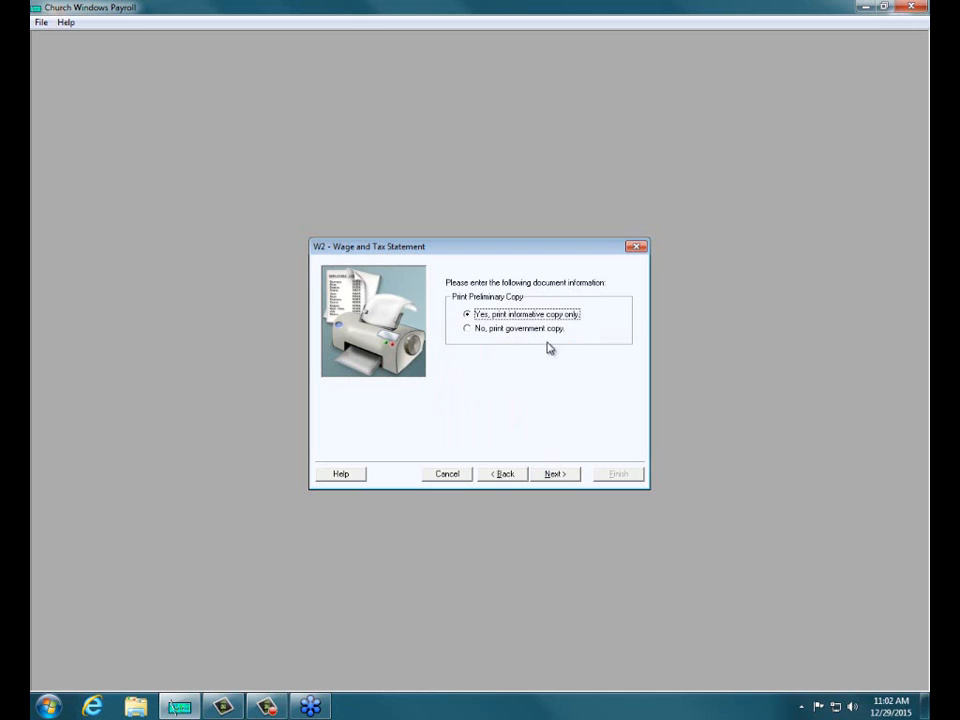
# Generate the informative W-2 copy, enlarge it to 150% and examine the wage, allowance, state and local tax boxes before closing it
pyautogui.click(554, 472)
pyautogui.click(555, 472)
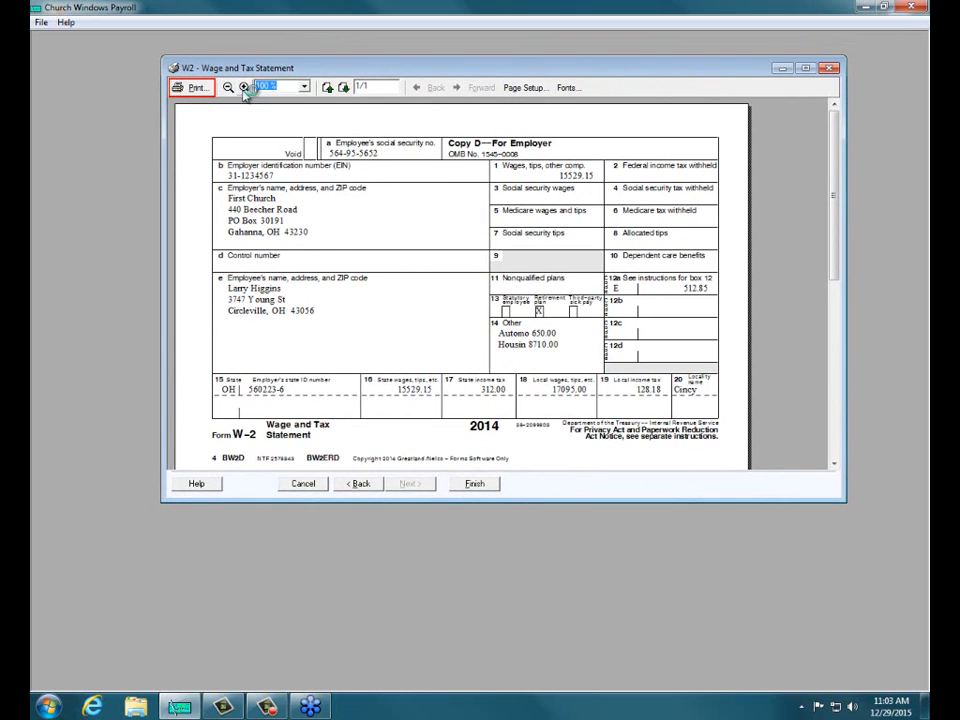
pyautogui.click(244, 87)
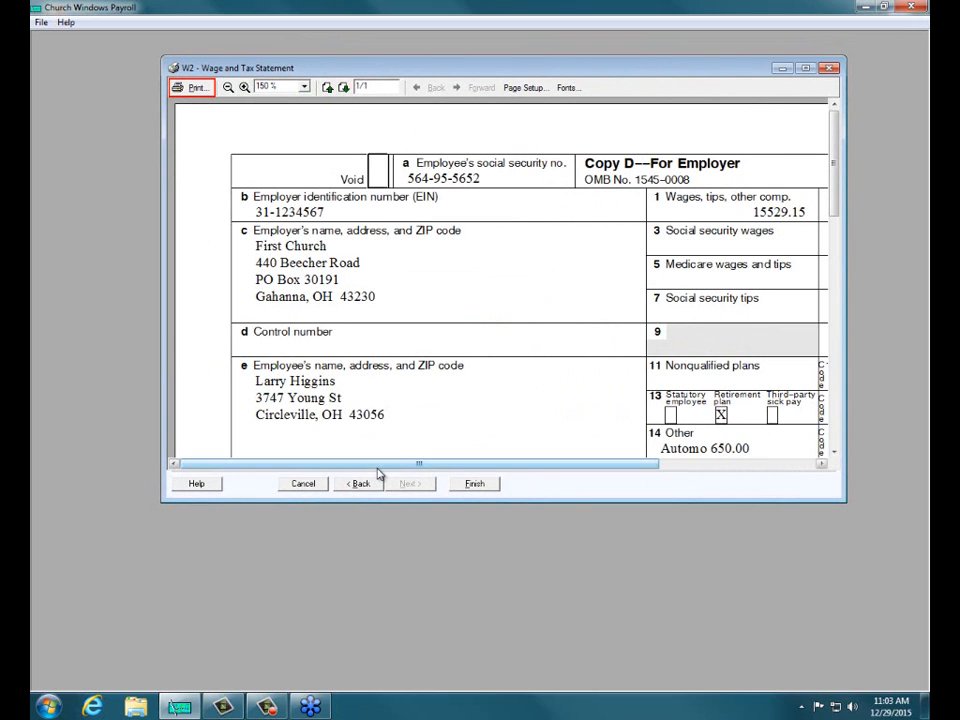
pyautogui.moveTo(379, 466); pyautogui.dragTo(521, 472)
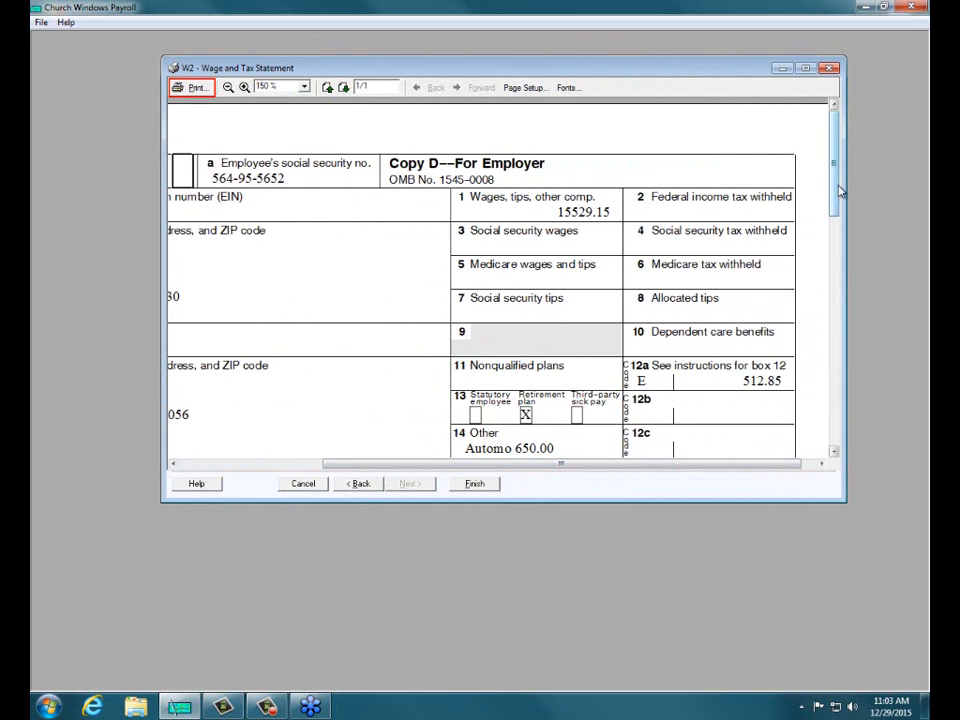
pyautogui.moveTo(836, 193); pyautogui.dragTo(836, 206)
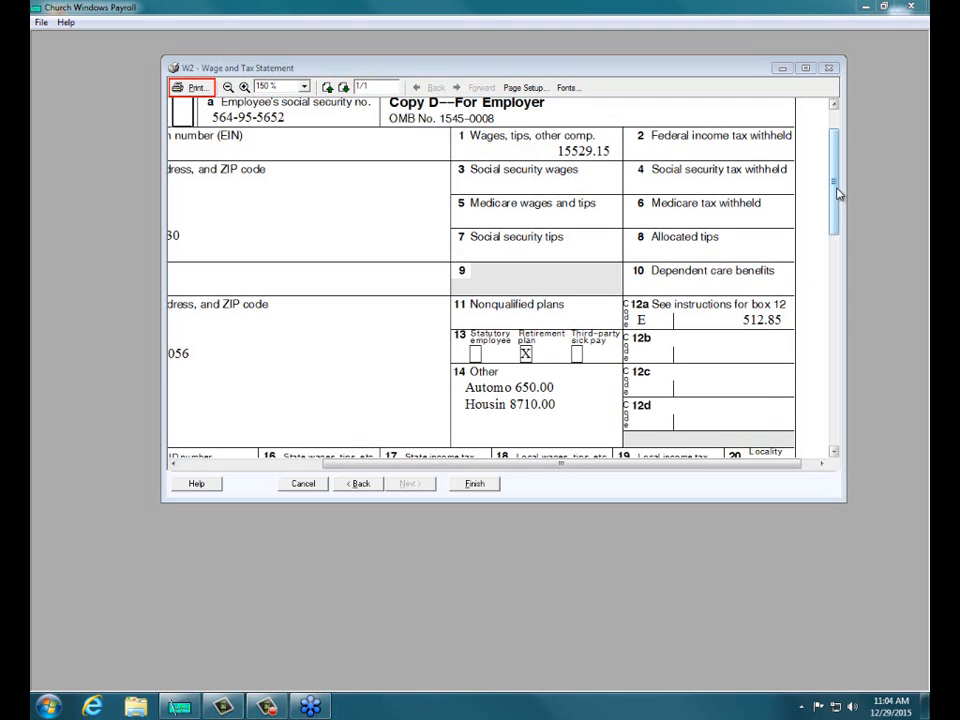
pyautogui.scroll(-3, 836, 195)
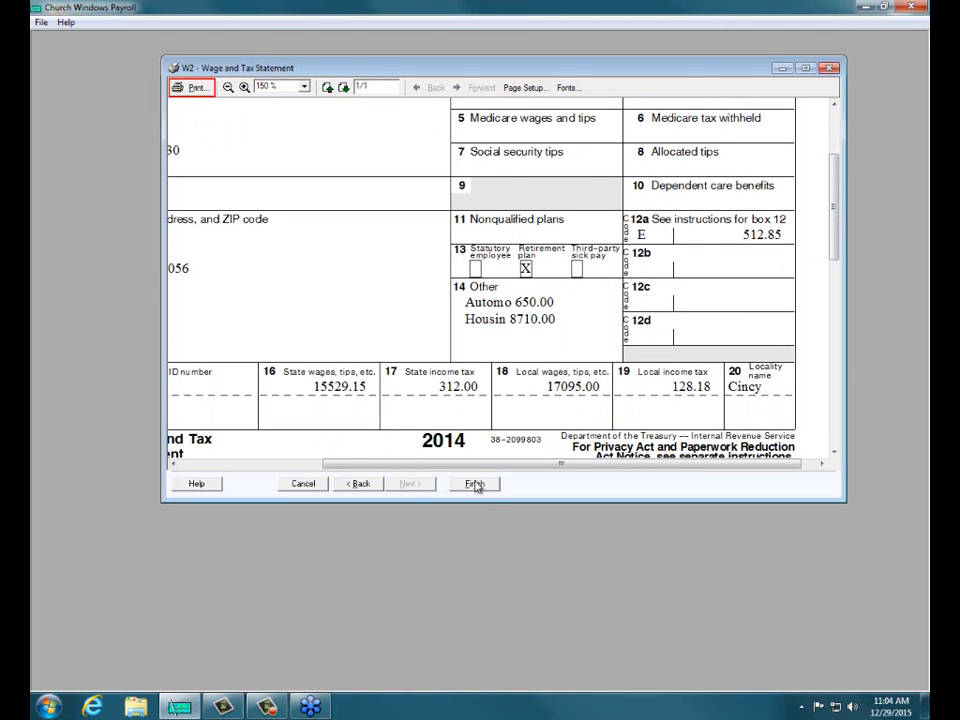
pyautogui.moveTo(481, 463); pyautogui.dragTo(422, 463)
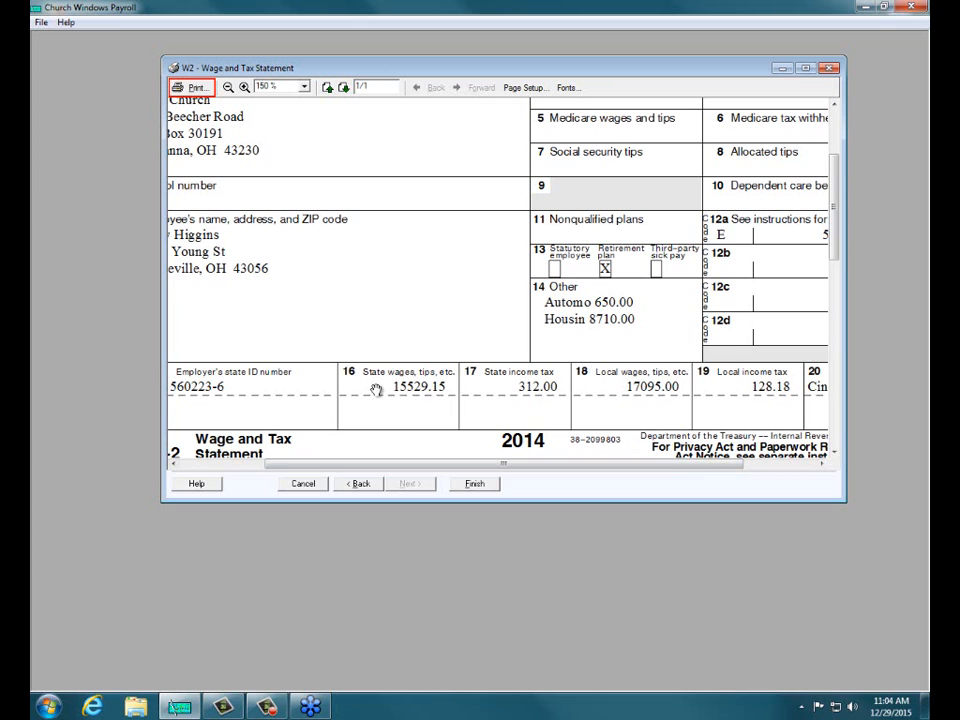
pyautogui.click(477, 483)
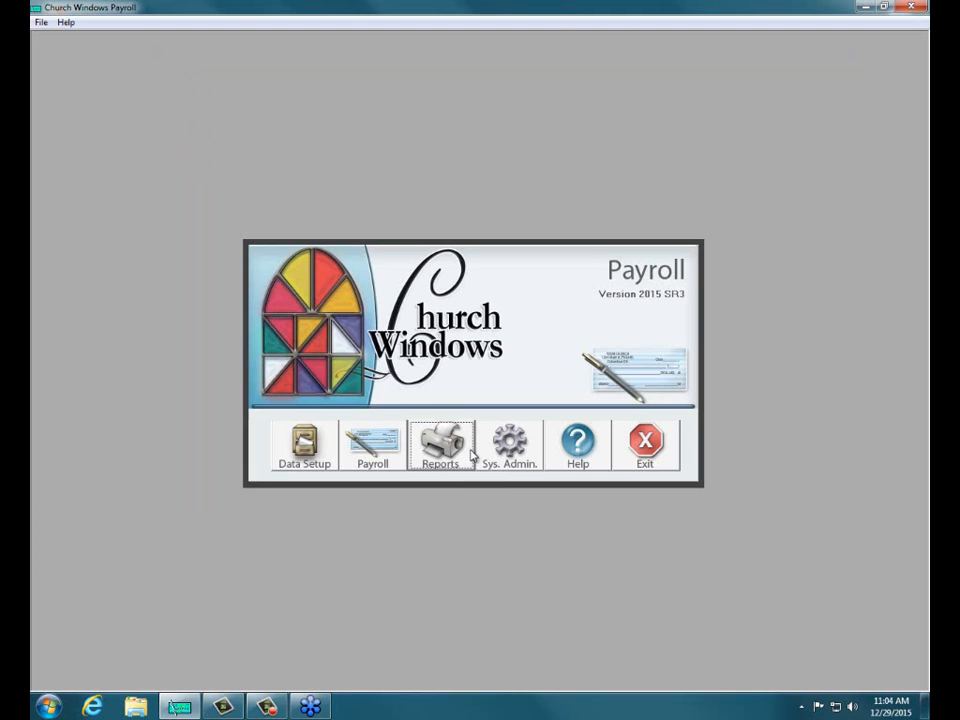
# Preview the informative W-2 copy for only the first listed employee, review its boxes and close the report
pyautogui.moveTo(465, 447)
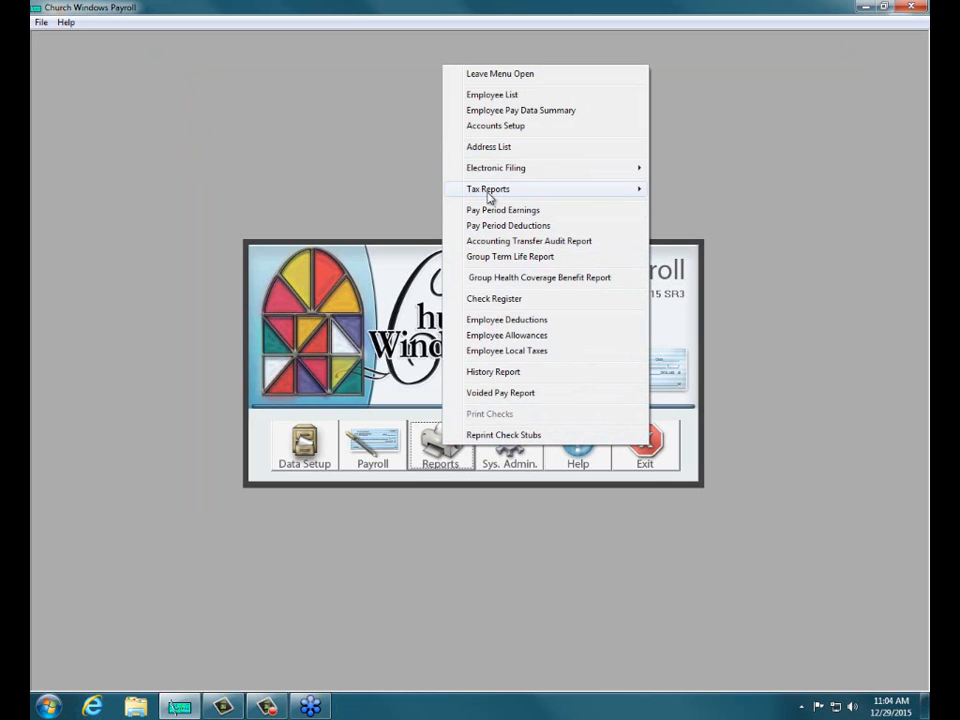
pyautogui.moveTo(489, 193)
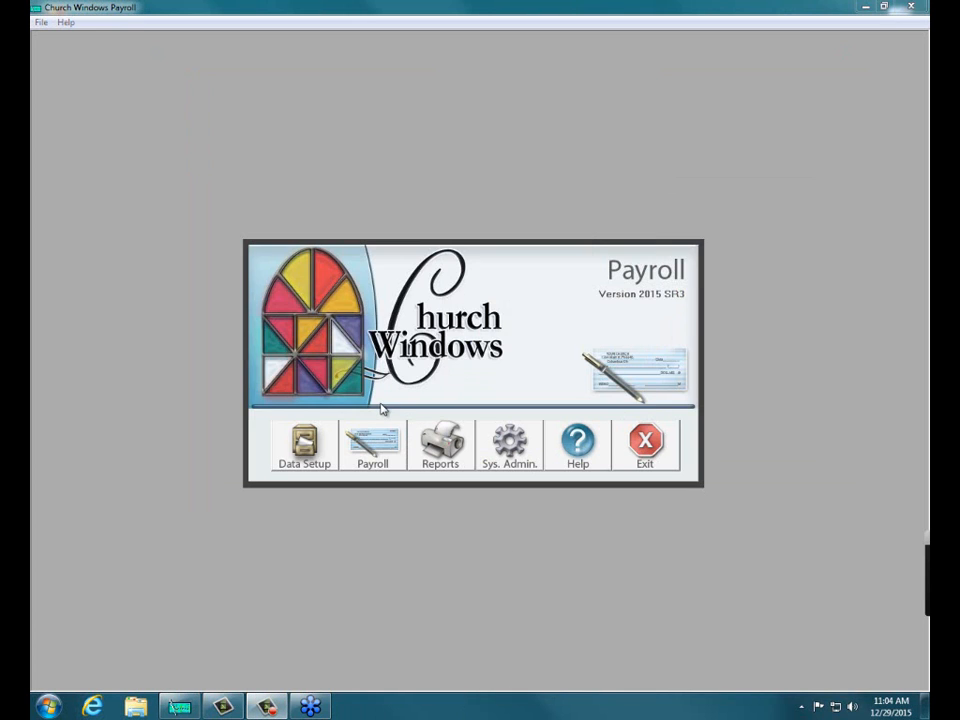
pyautogui.click(425, 441)
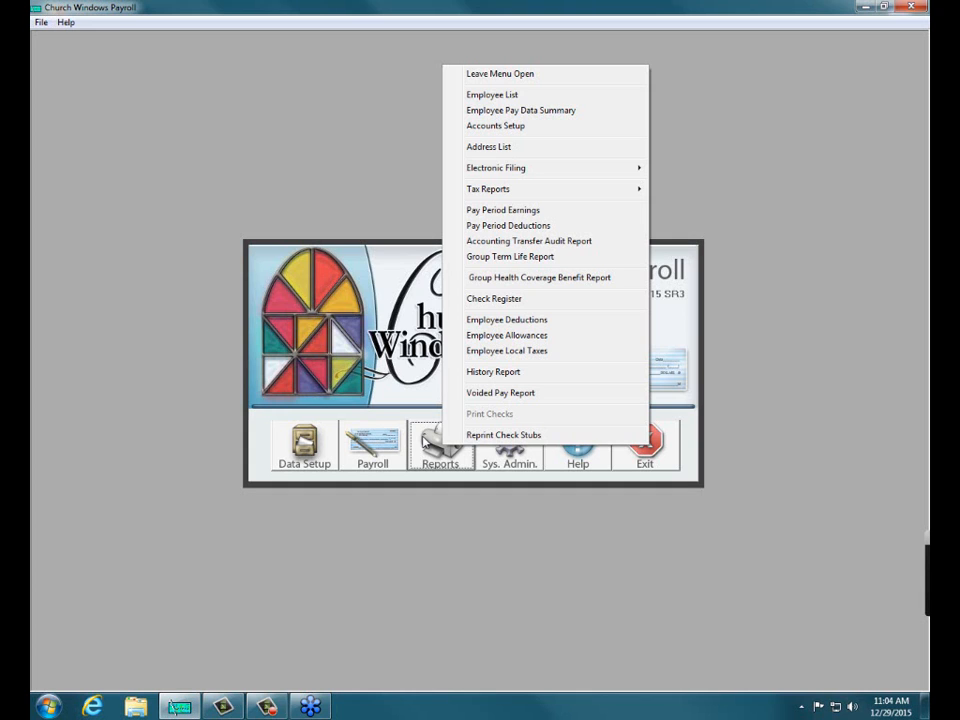
pyautogui.moveTo(490, 191)
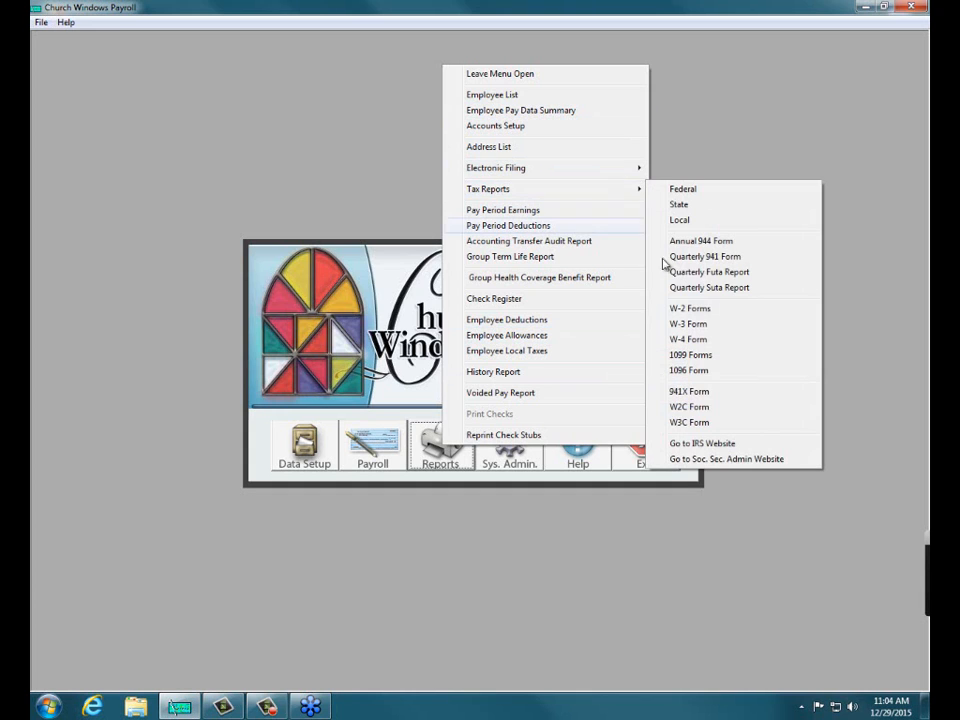
pyautogui.click(677, 308)
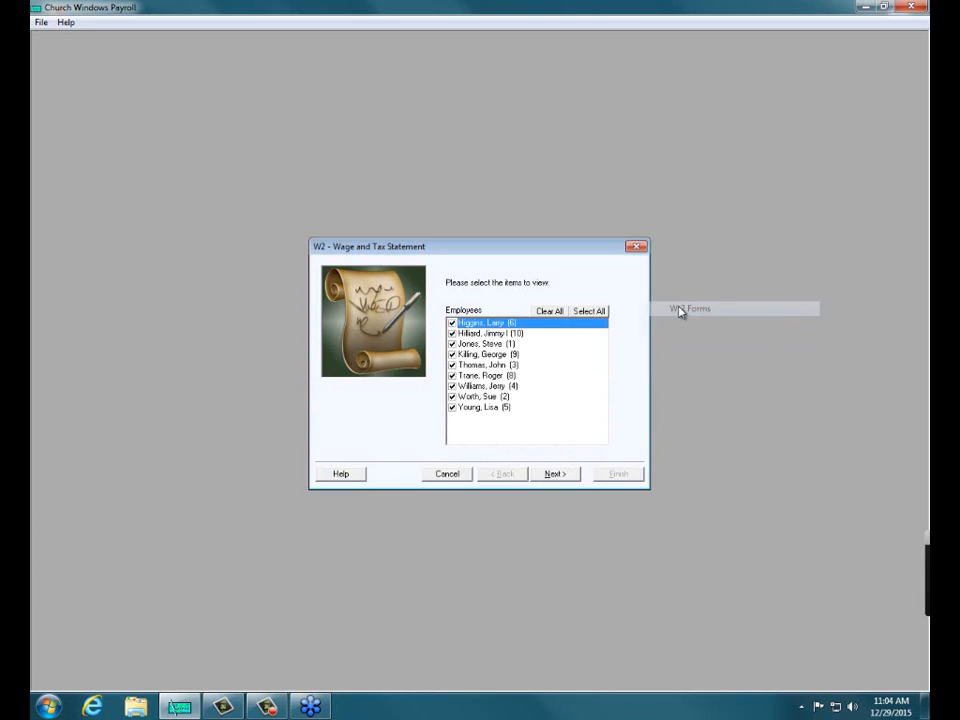
pyautogui.click(549, 311)
pyautogui.click(452, 323)
pyautogui.click(556, 474)
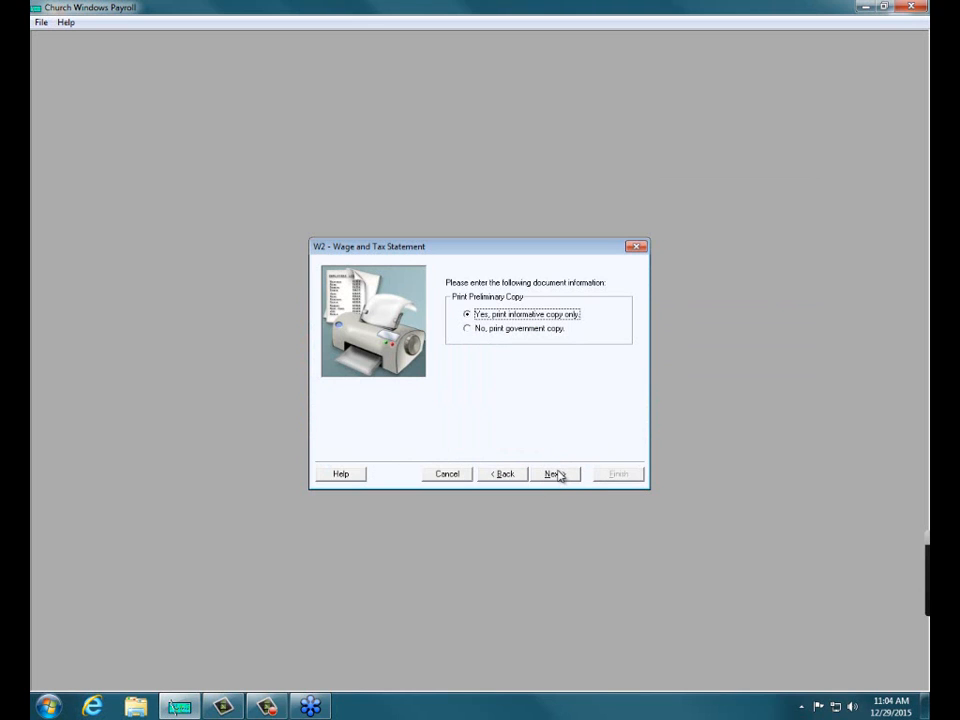
pyautogui.click(556, 474)
pyautogui.click(557, 474)
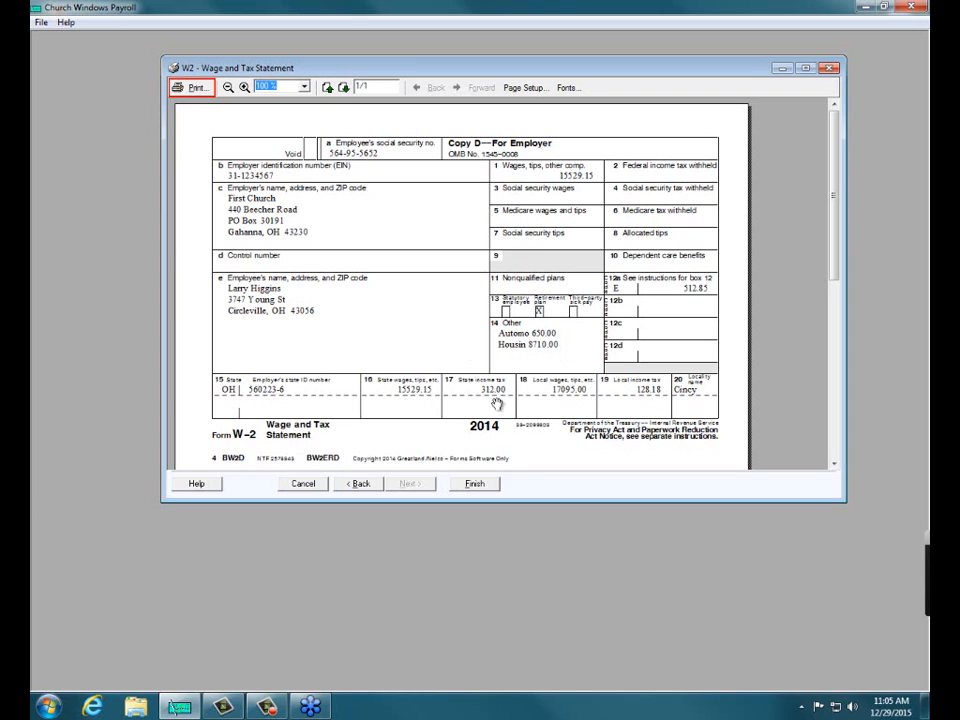
pyautogui.click(472, 484)
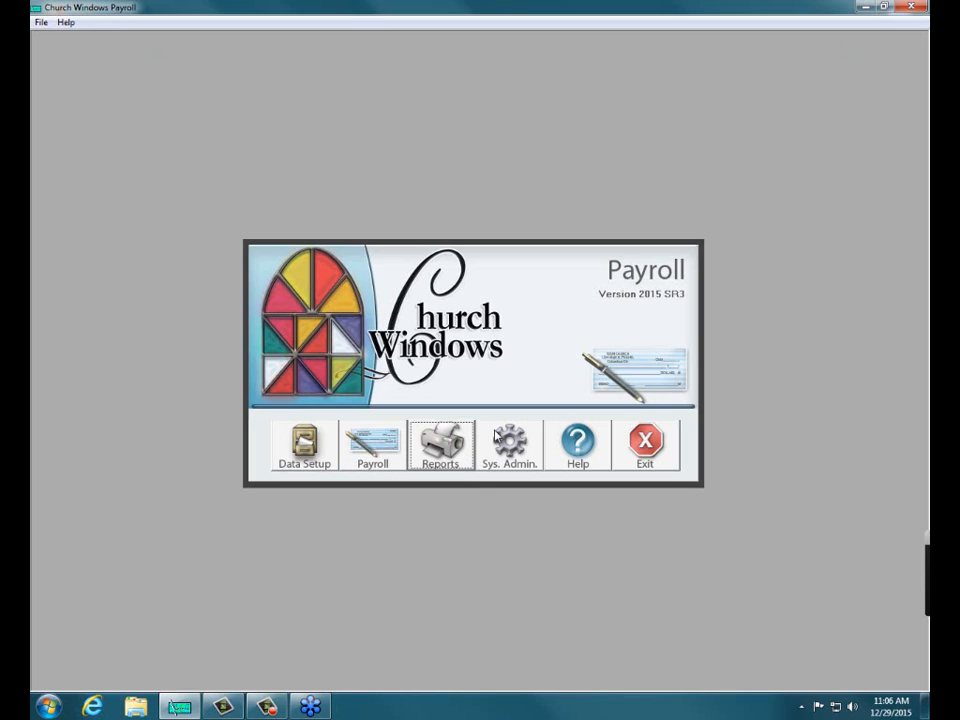
pyautogui.click(510, 445)
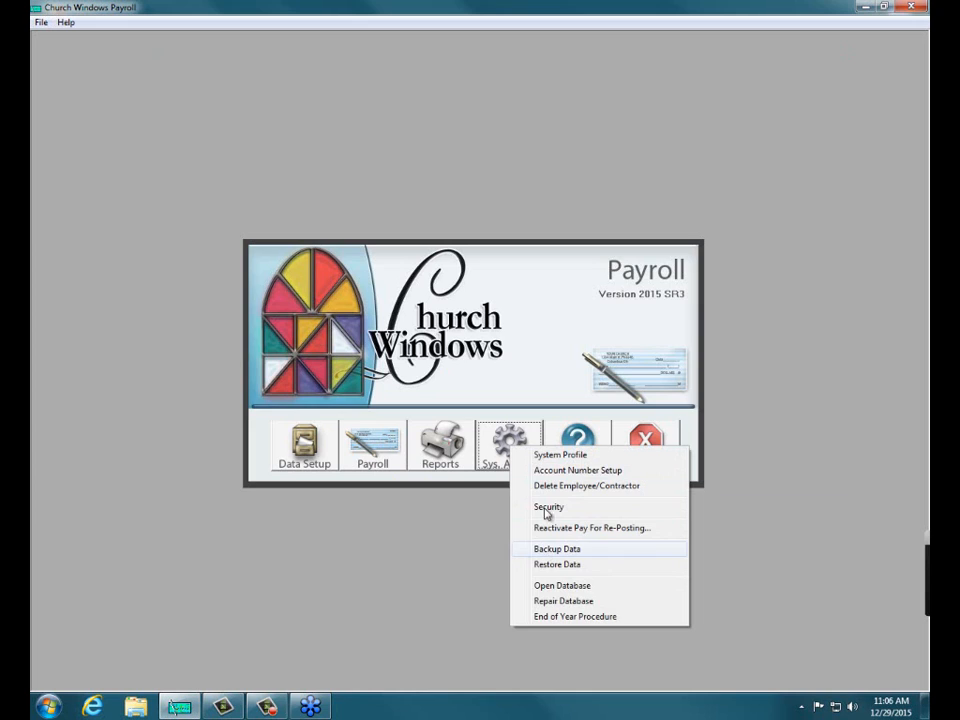
pyautogui.click(501, 273)
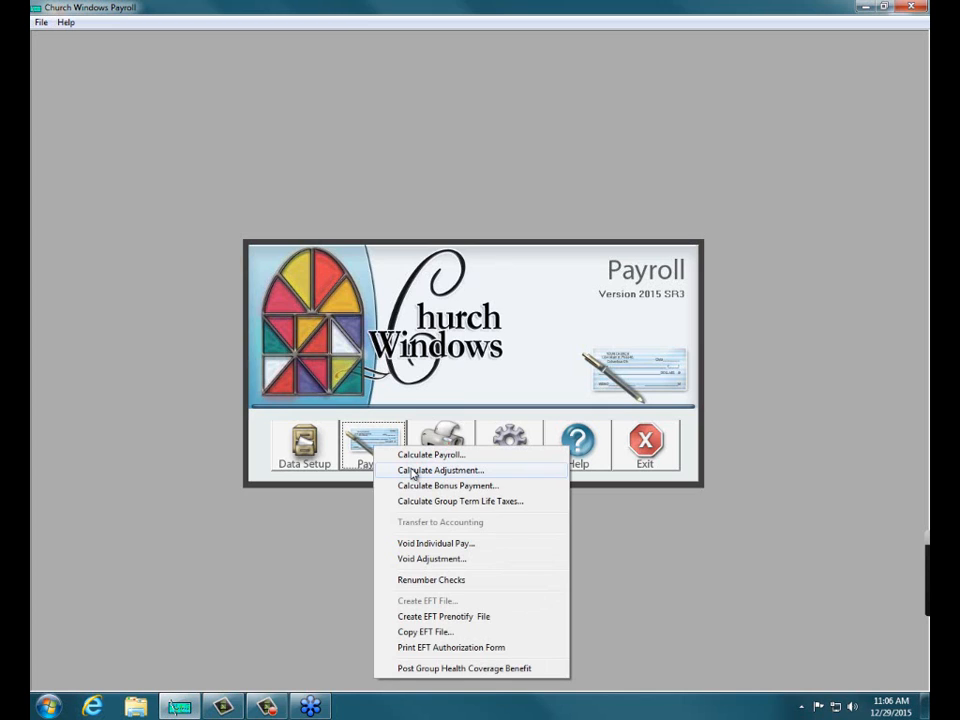
# Start a payroll adjustment calculation with the adjustment date 12/31/2015, leaving third-party sick pay off
pyautogui.click(413, 471)
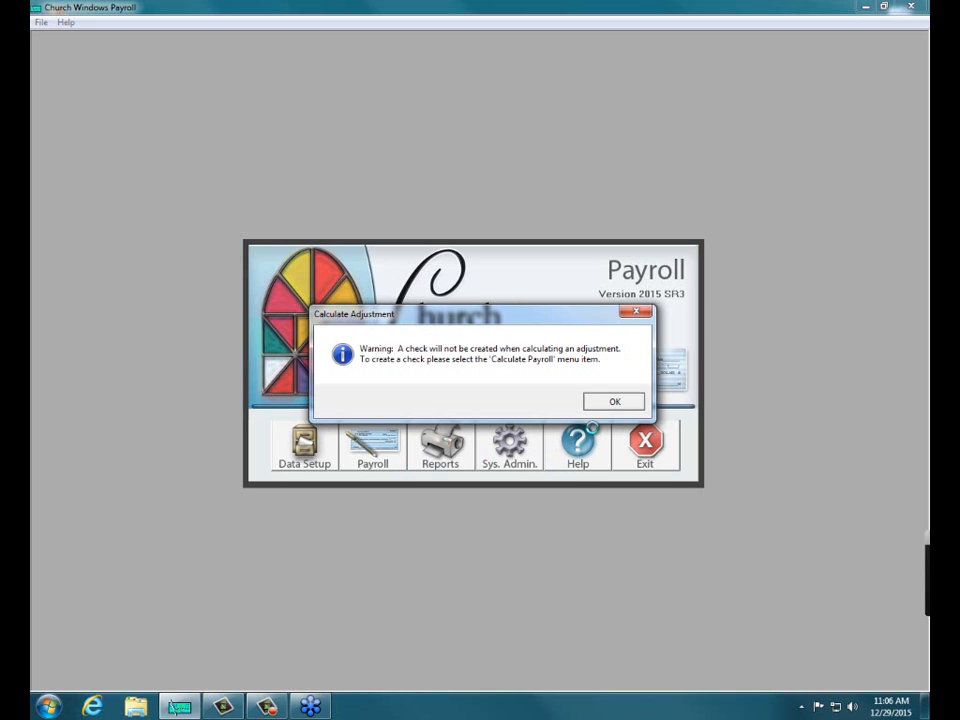
pyautogui.click(610, 401)
pyautogui.click(560, 343)
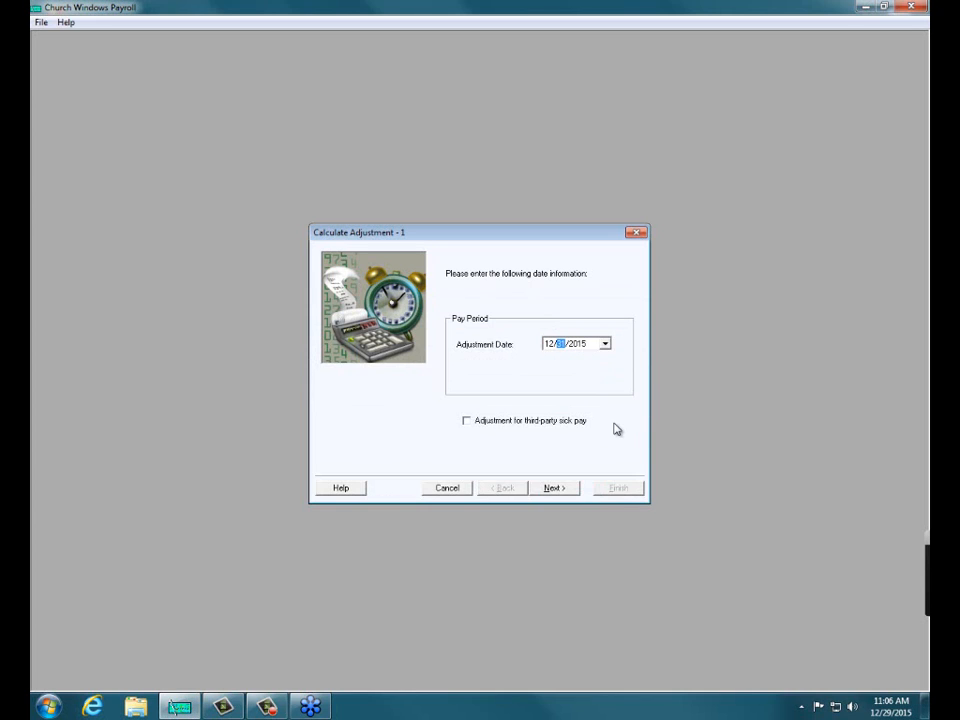
pyautogui.click(552, 488)
# Limit the adjustment to a specific employee and select only the first one in the employee list
pyautogui.click(507, 285)
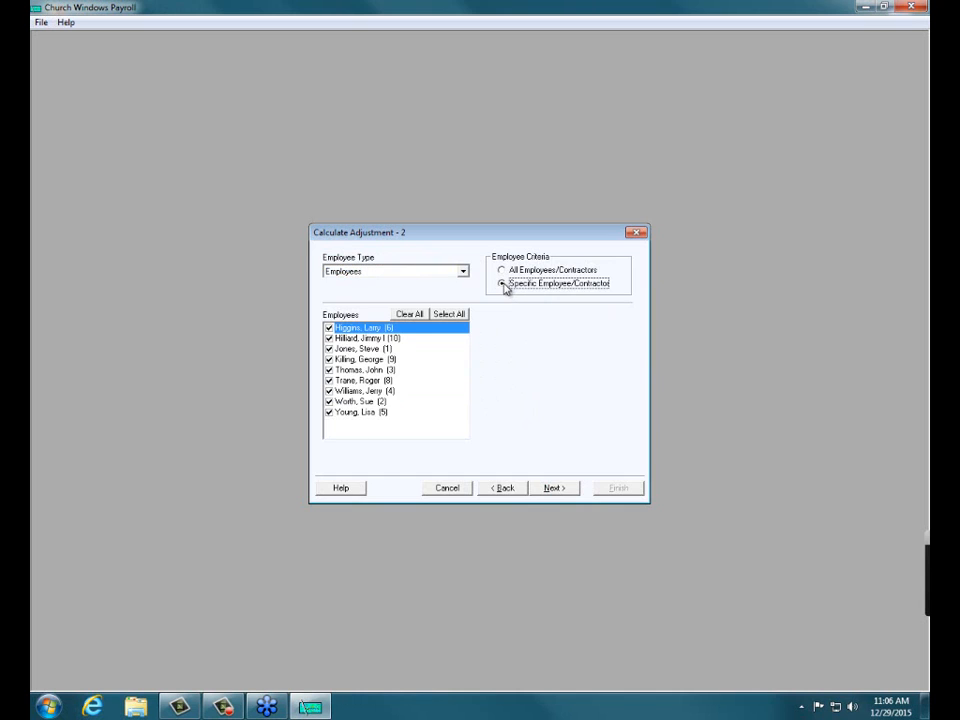
pyautogui.click(405, 314)
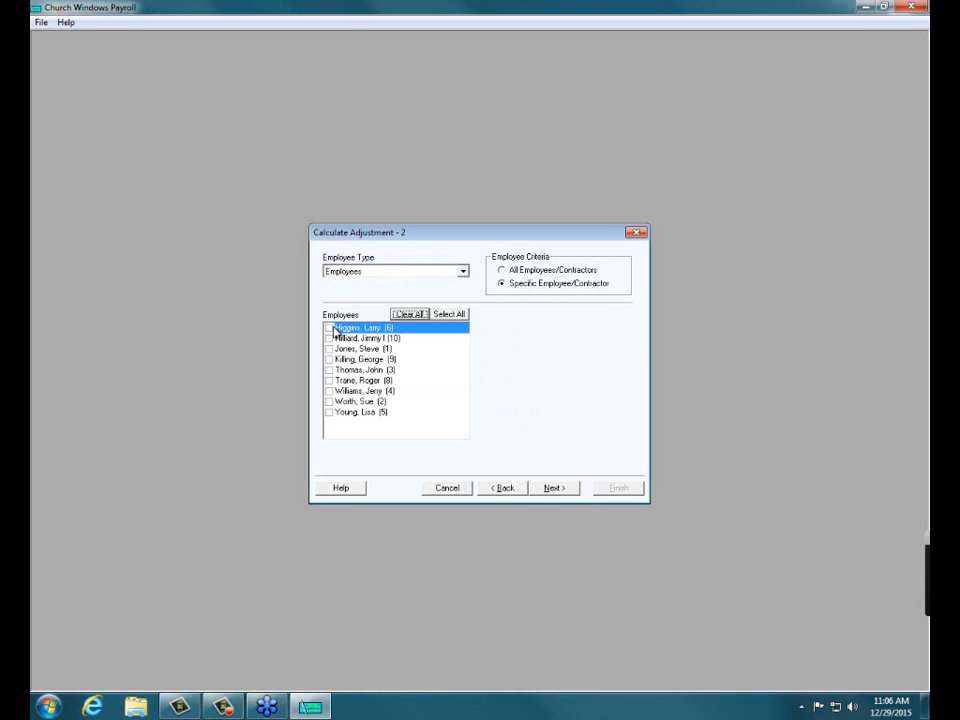
pyautogui.click(329, 328)
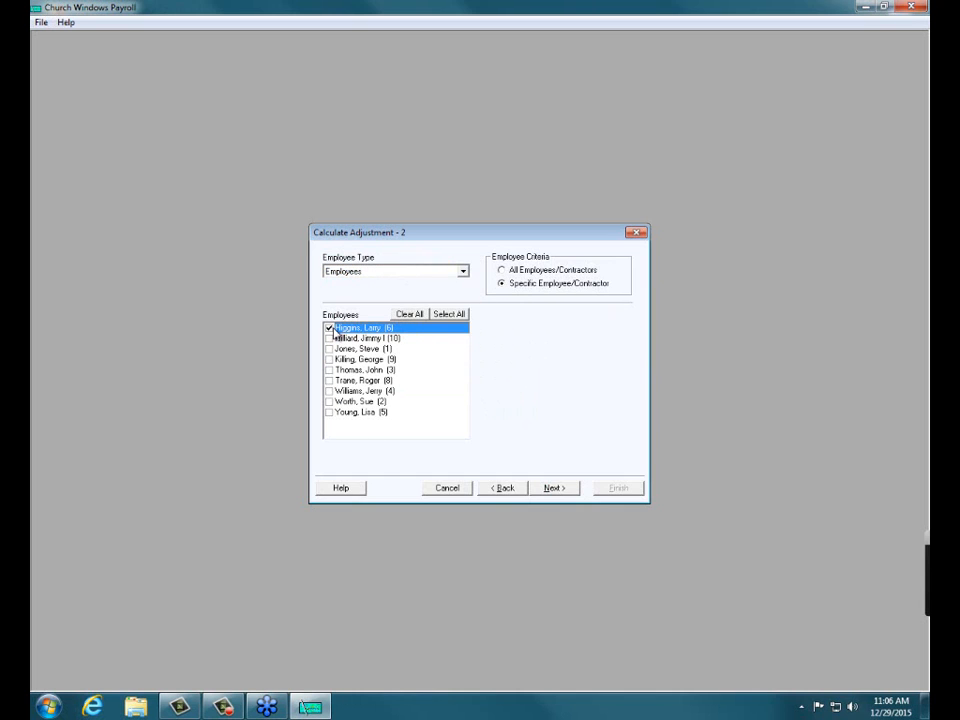
pyautogui.click(550, 489)
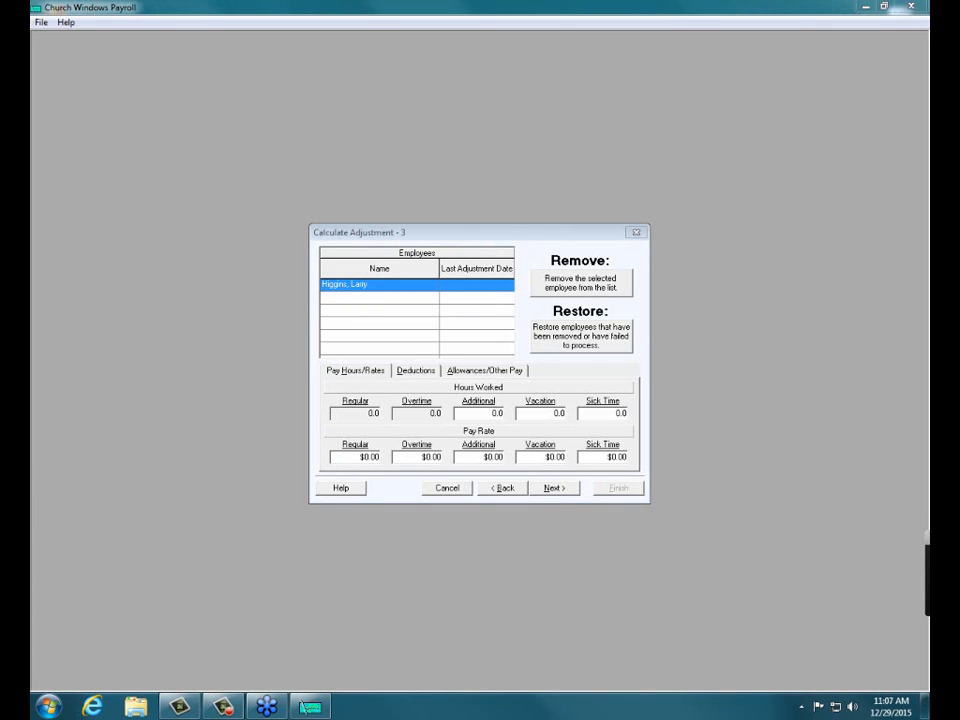
pyautogui.moveTo(335, 410); pyautogui.dragTo(359, 412)
pyautogui.moveTo(321, 449); pyautogui.dragTo(356, 452)
pyautogui.moveTo(423, 416); pyautogui.dragTo(446, 419)
pyautogui.moveTo(395, 459); pyautogui.dragTo(627, 455)
pyautogui.moveTo(600, 403); pyautogui.dragTo(625, 400)
pyautogui.moveTo(458, 414); pyautogui.dragTo(600, 400)
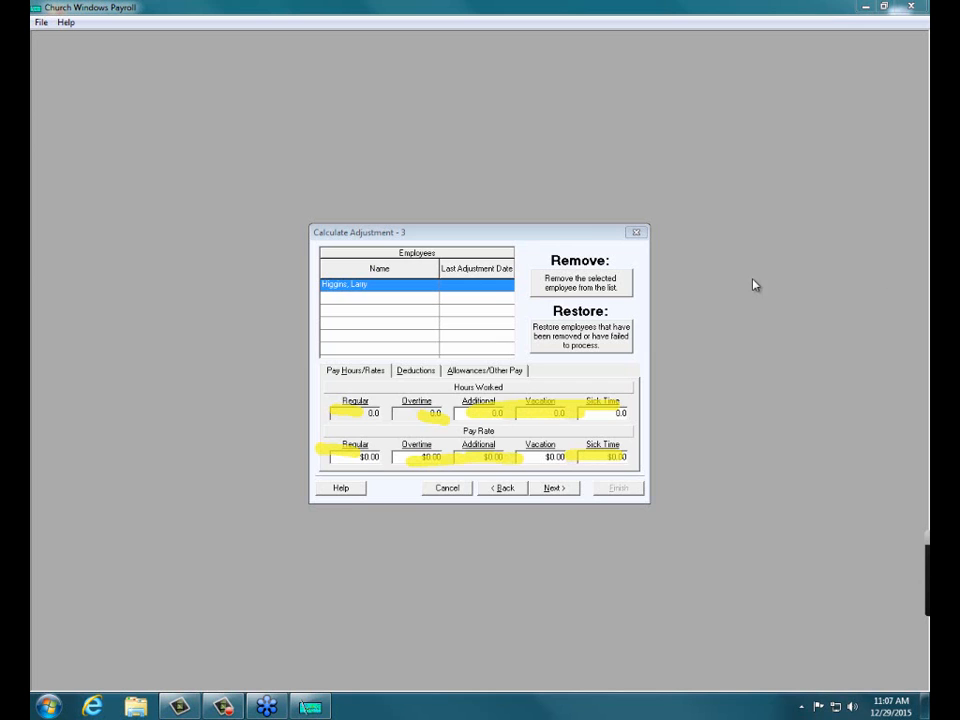
# Set the employee's Housing allowance amount to $1,290.00 in the adjustment and proceed to the report options
pyautogui.click(497, 370)
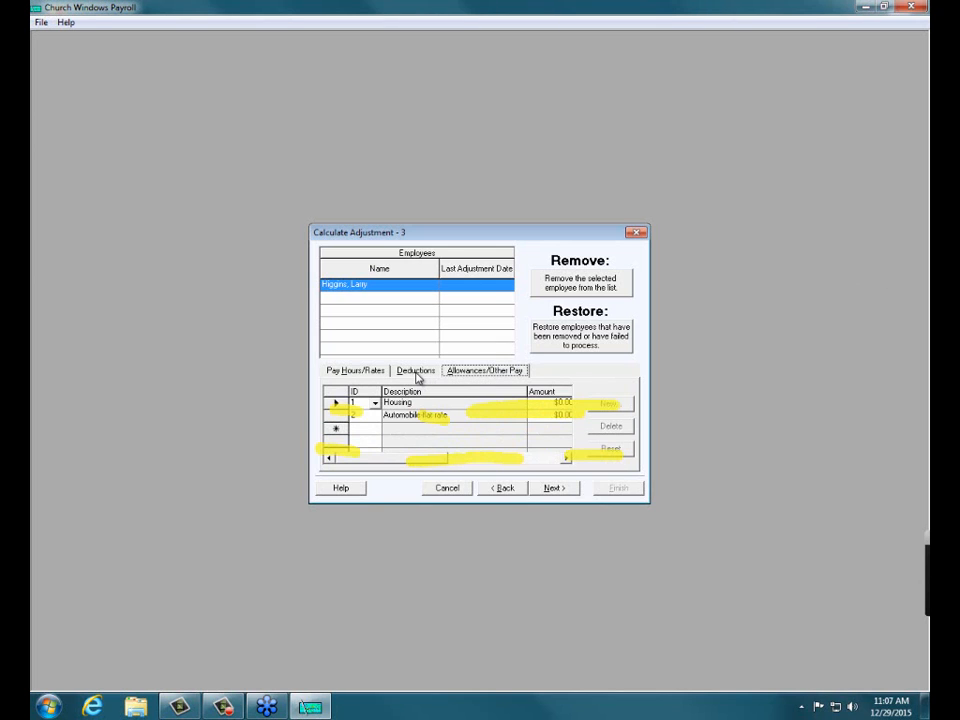
pyautogui.click(416, 372)
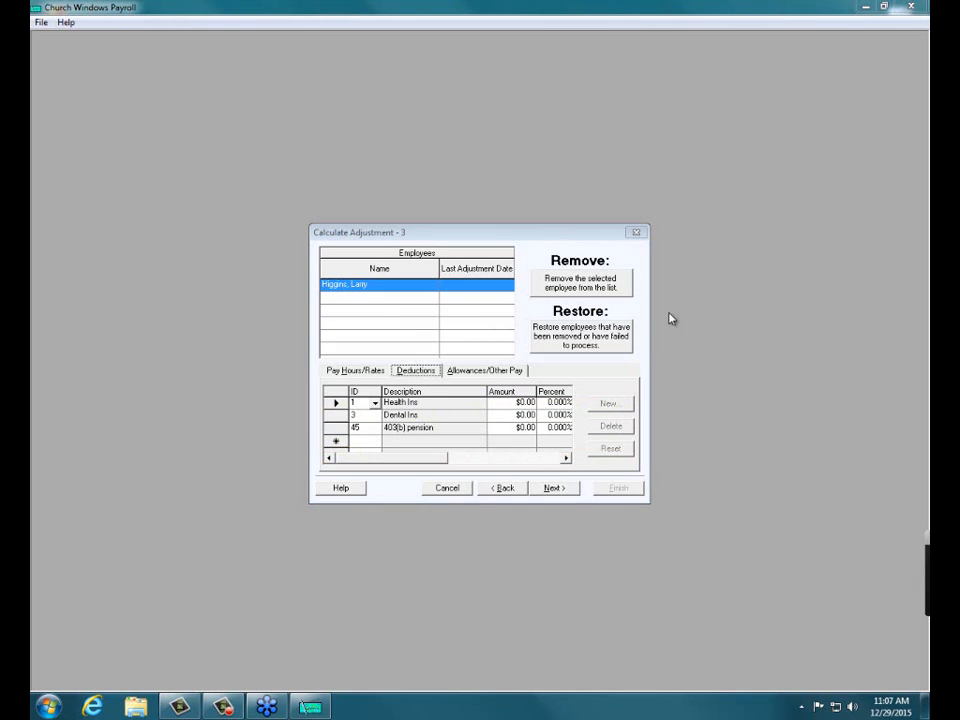
pyautogui.click(492, 371)
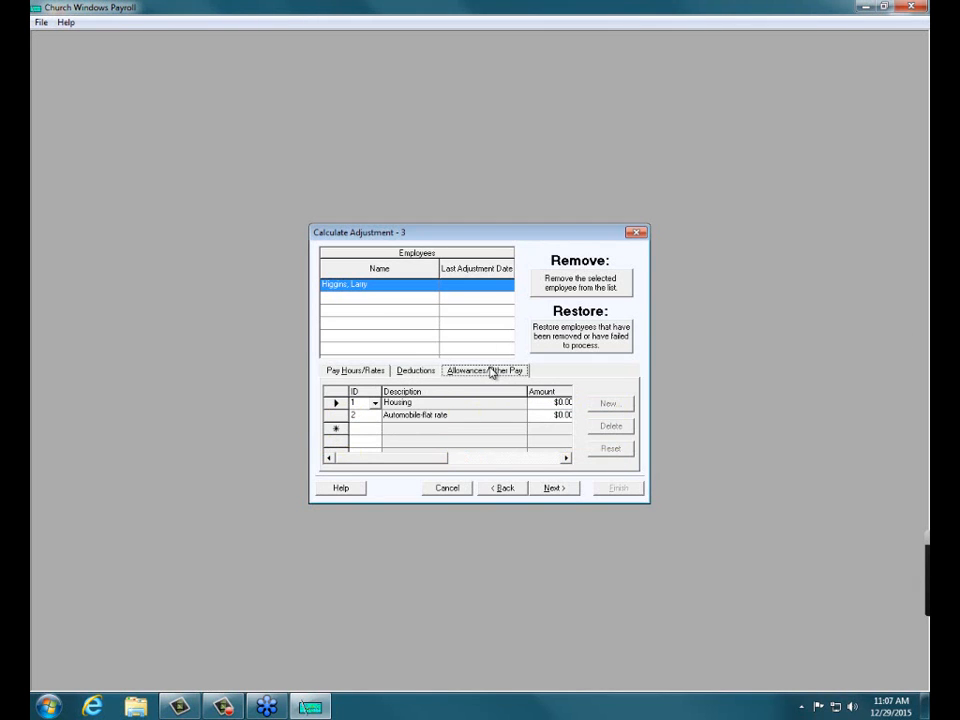
pyautogui.click(565, 402)
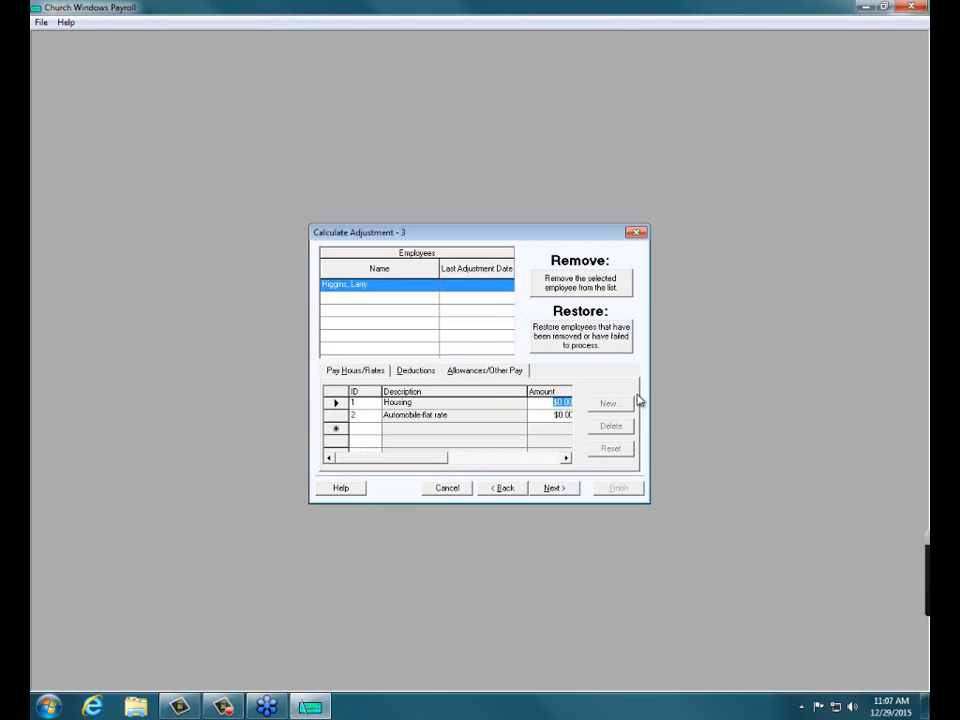
pyautogui.write('1290.00')
pyautogui.click(543, 488)
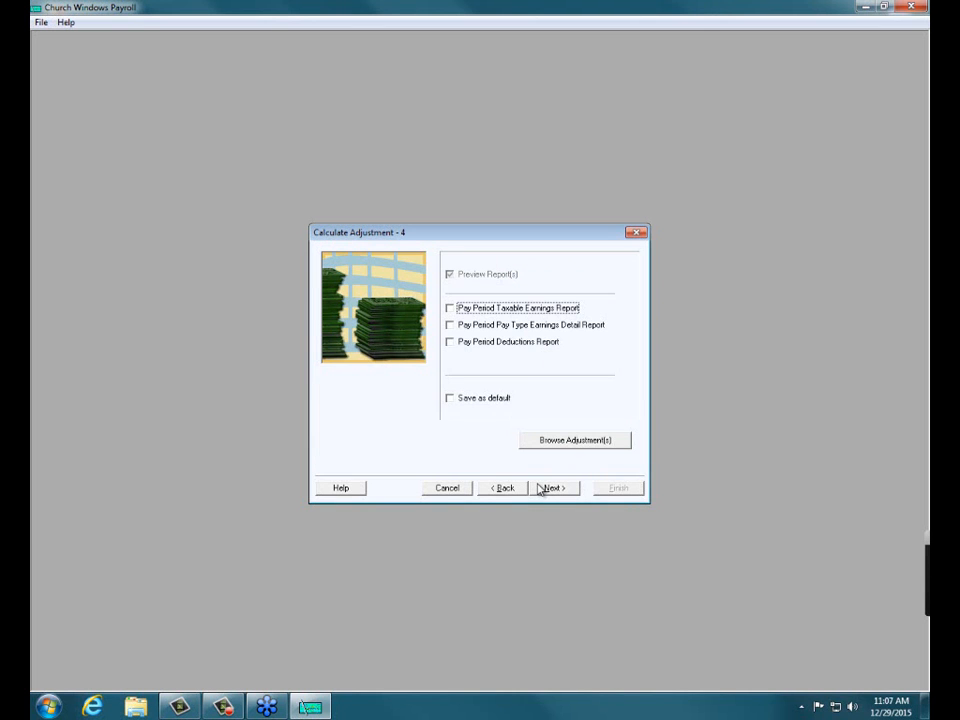
# Set both the Federal and State Gross Taxable amounts of the calculated adjustment to -$1,290.00 and save the changes
pyautogui.click(549, 442)
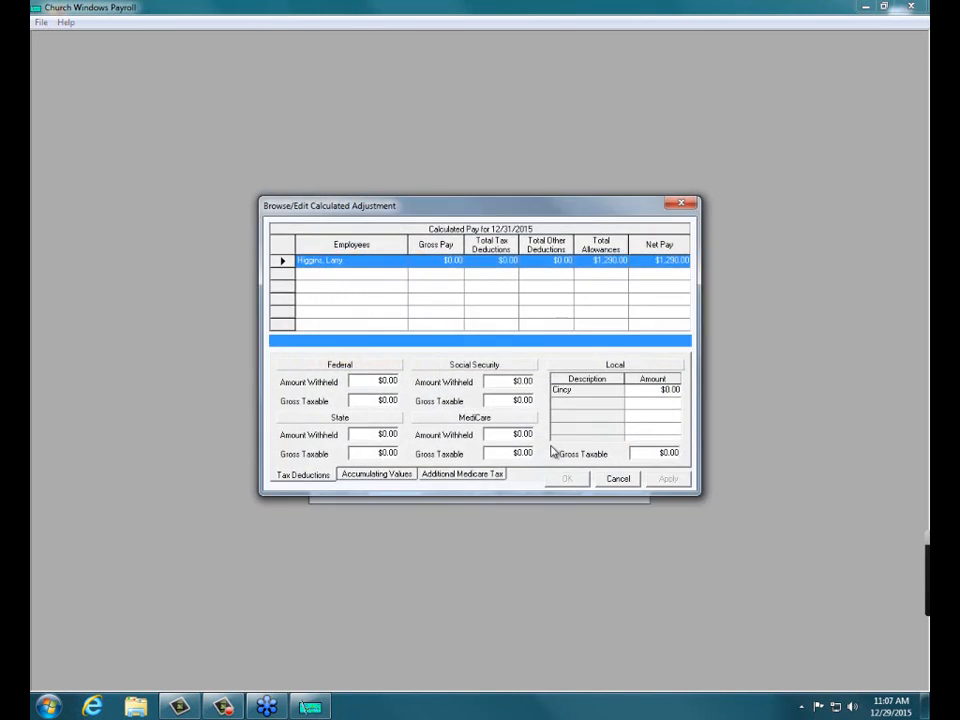
pyautogui.click(379, 401)
pyautogui.write('1290')
pyautogui.click(393, 455)
pyautogui.press('Delete')
pyautogui.write('-1290')
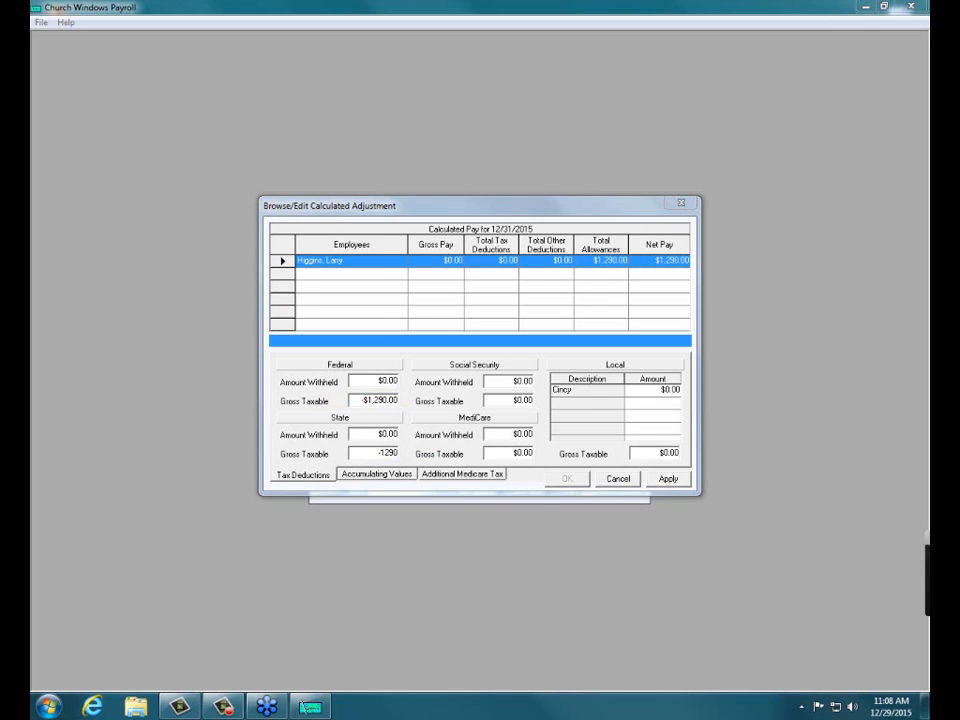
pyautogui.click(668, 479)
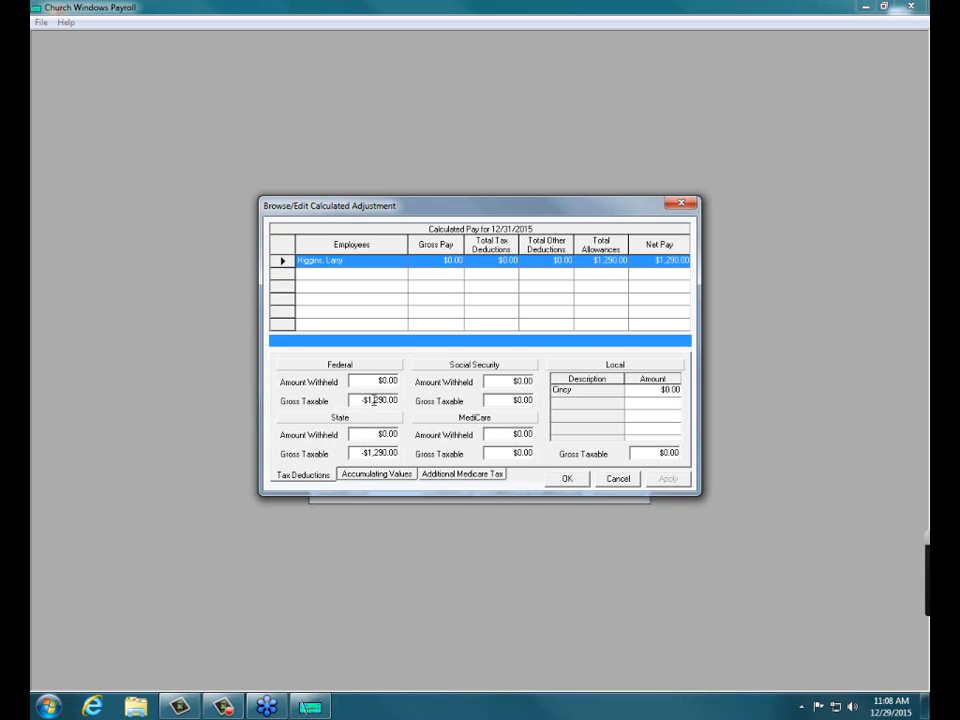
pyautogui.click(567, 480)
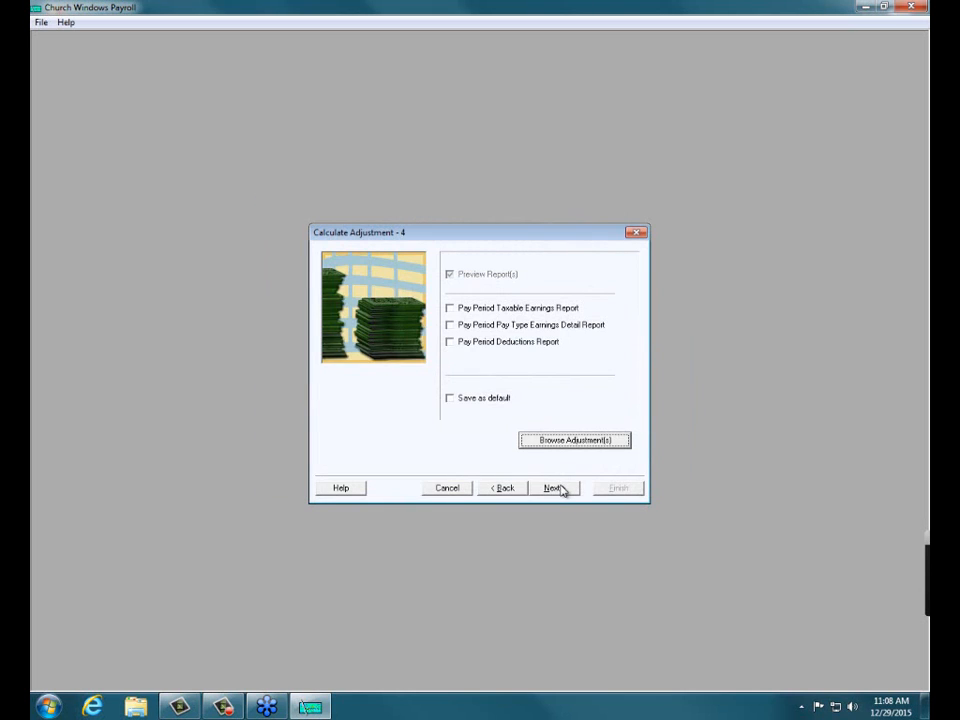
# Post the 12/31/2015 adjustment to payroll with the transfer to accounting turned off
pyautogui.click(553, 488)
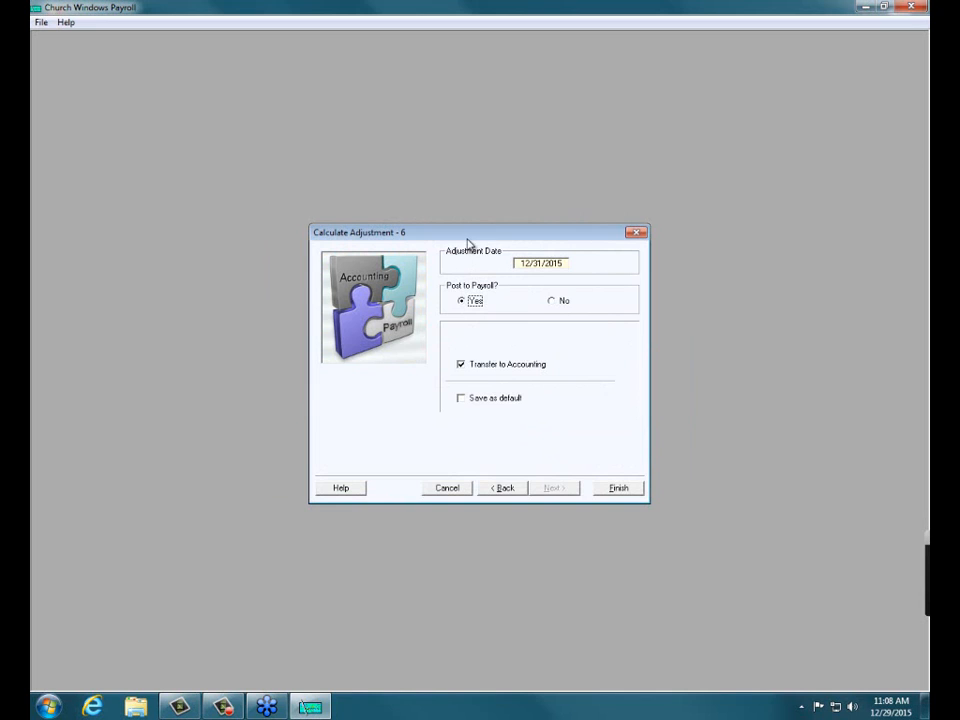
pyautogui.click(462, 365)
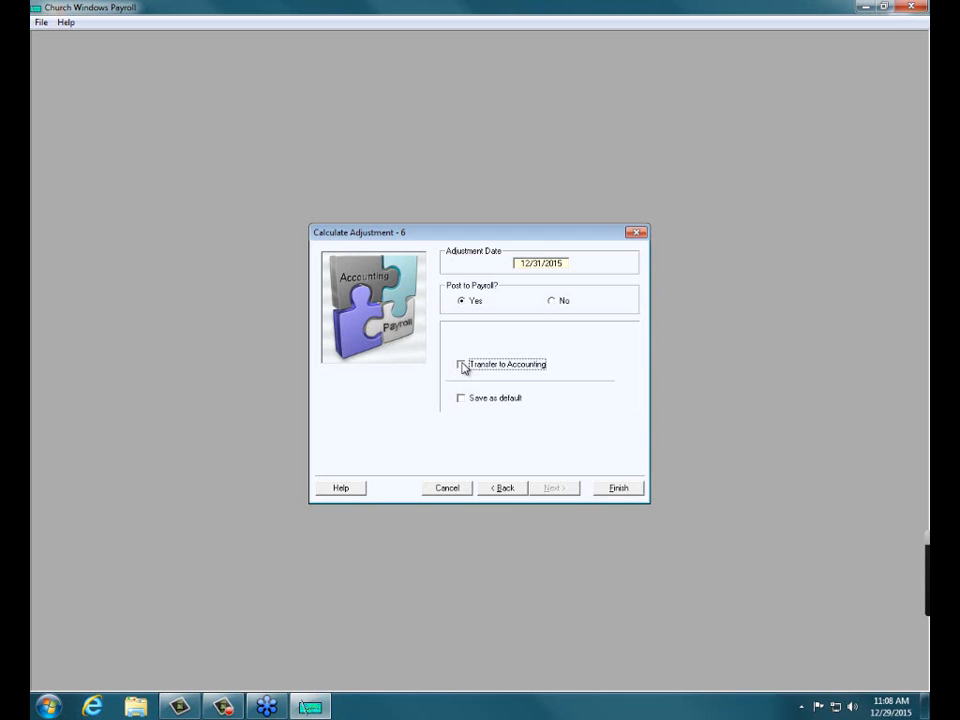
pyautogui.click(610, 490)
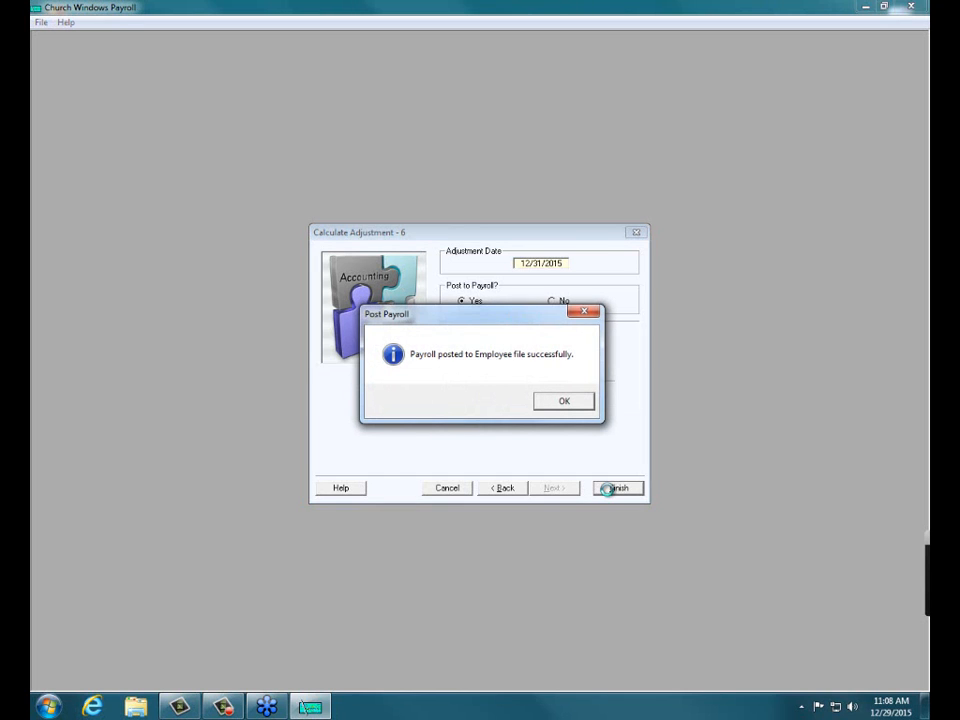
pyautogui.click(566, 401)
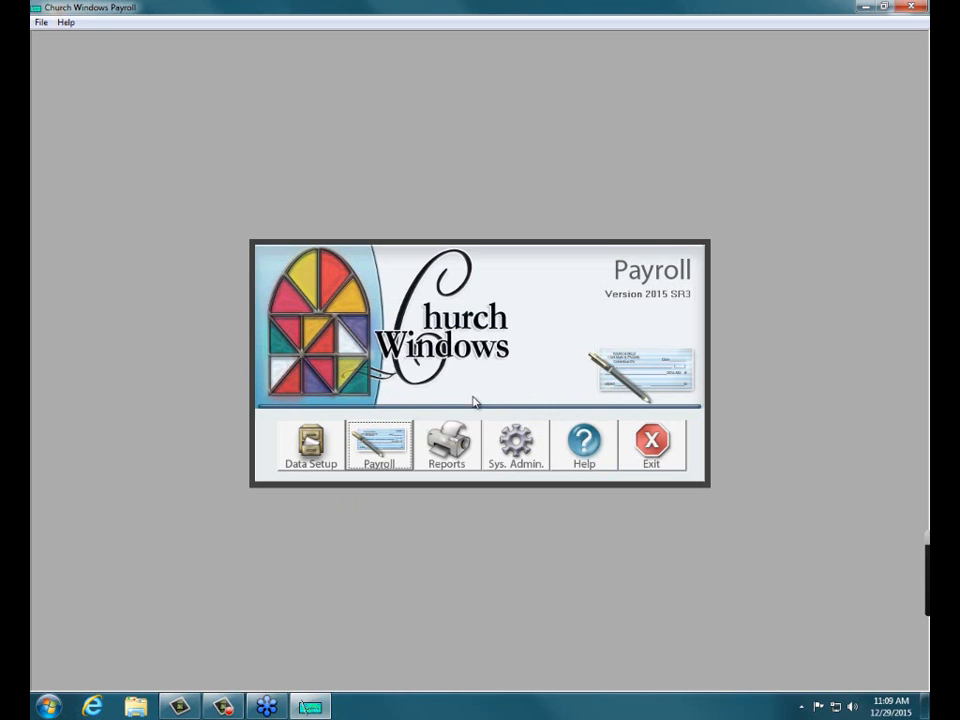
# Preview the informative W-2 copy for only the first employee in the list, check the adjusted boxes and close it
pyautogui.click(462, 440)
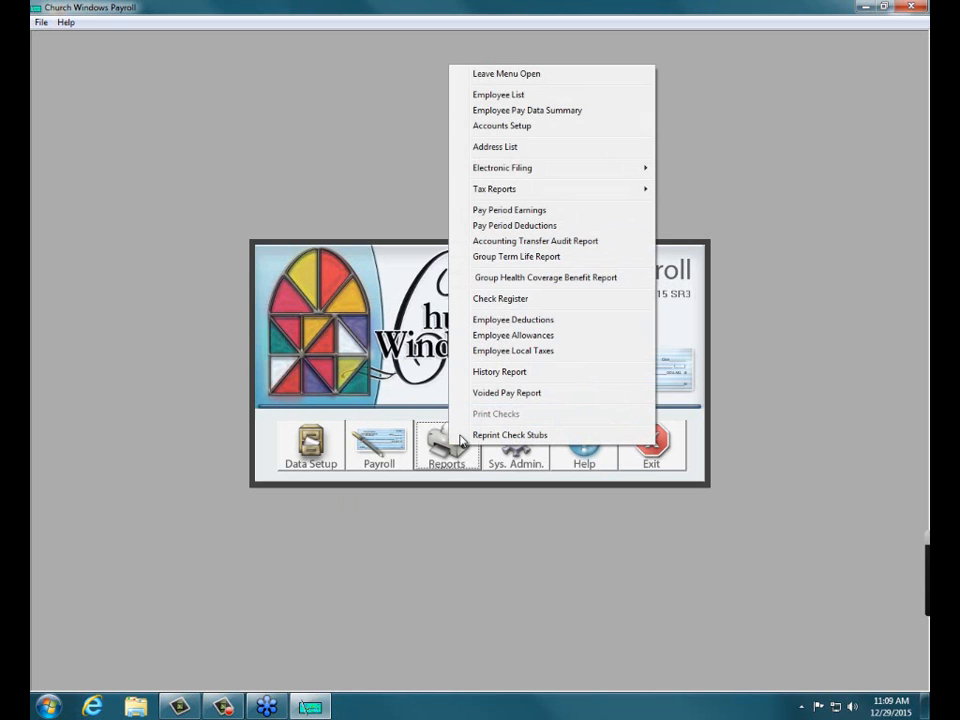
pyautogui.moveTo(481, 193)
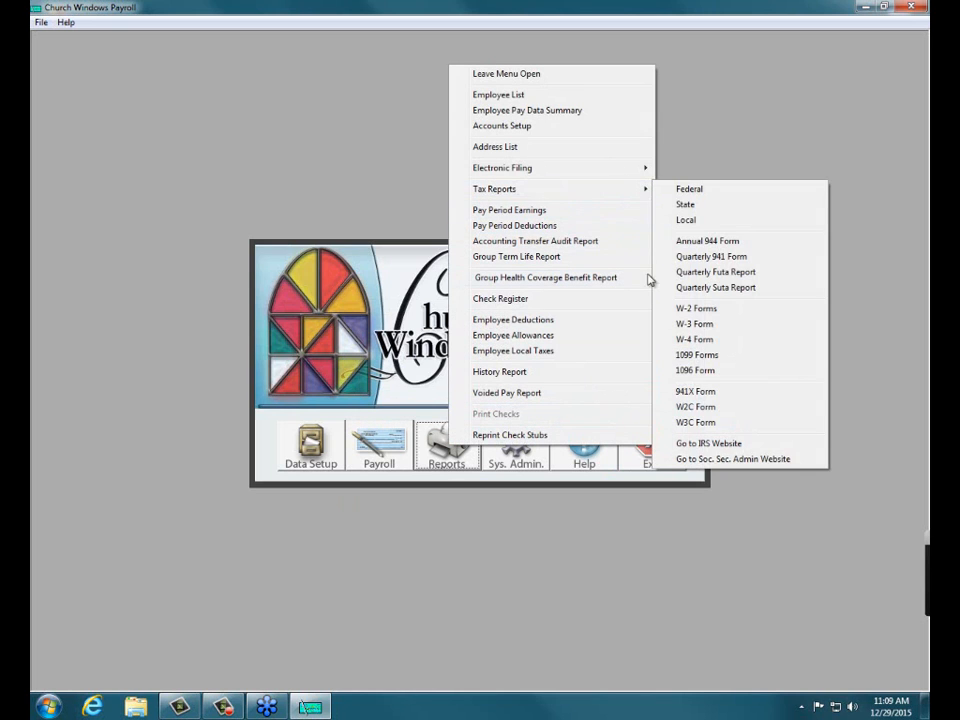
pyautogui.click(700, 308)
pyautogui.click(533, 312)
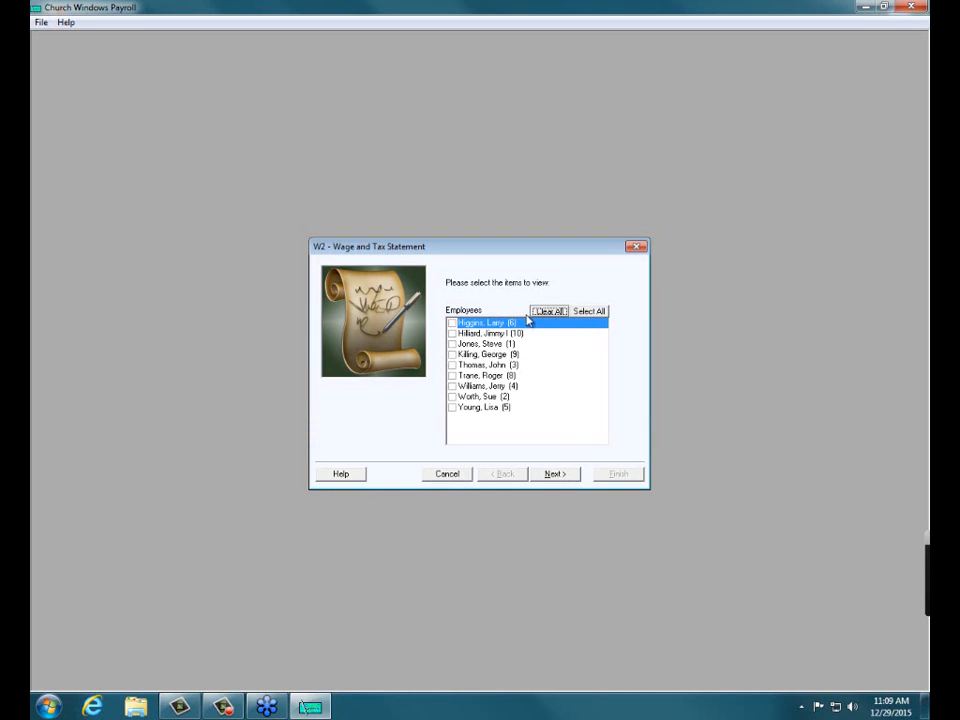
pyautogui.click(452, 323)
pyautogui.click(553, 473)
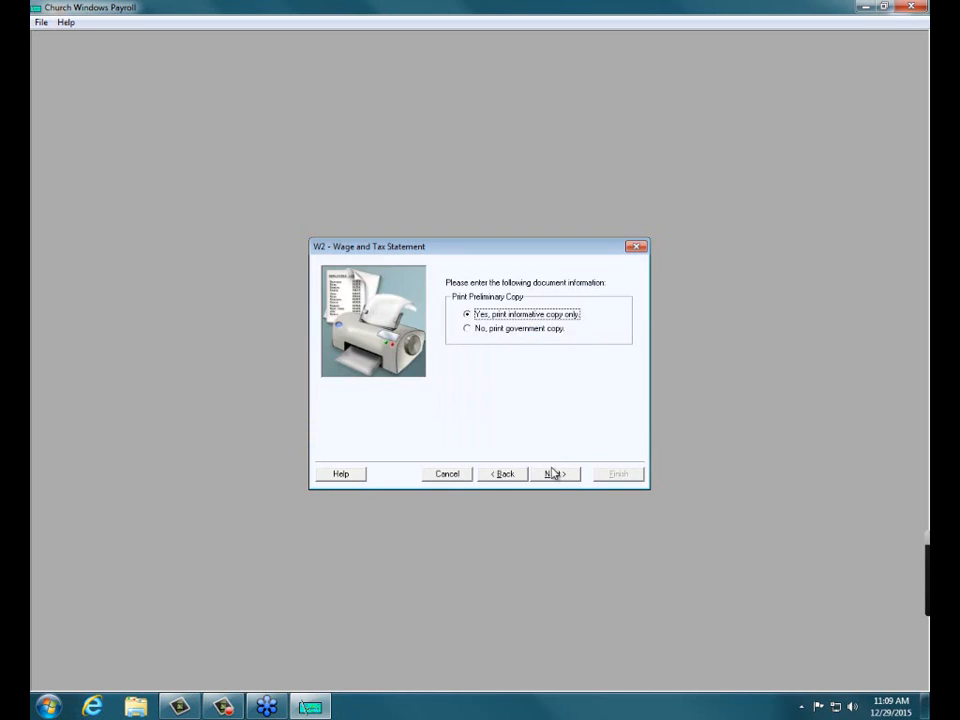
pyautogui.click(553, 473)
pyautogui.click(553, 473)
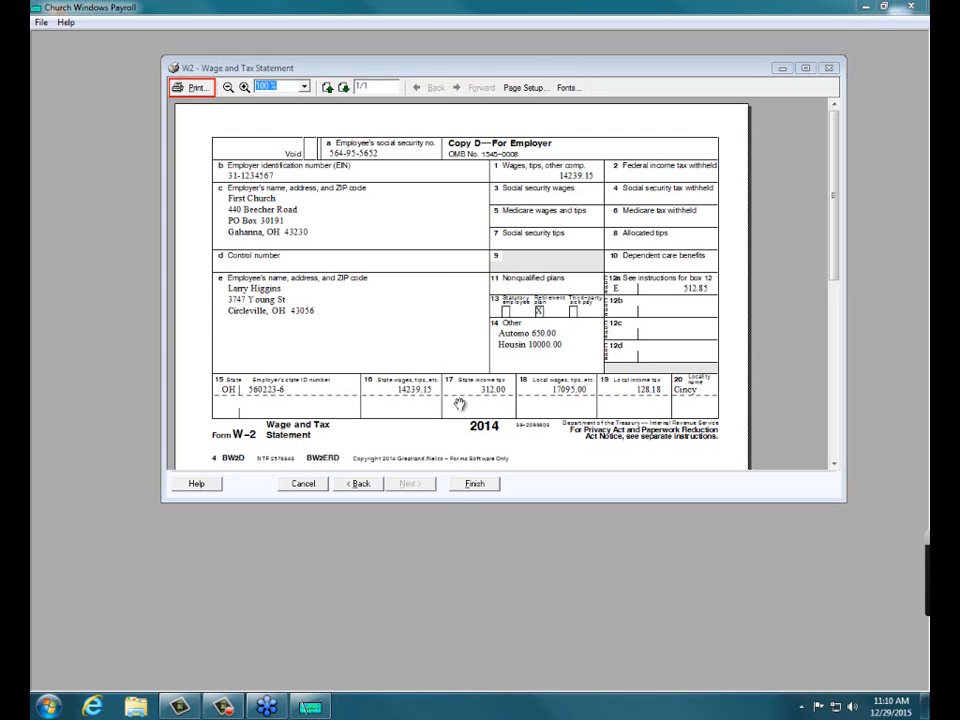
pyautogui.click(465, 488)
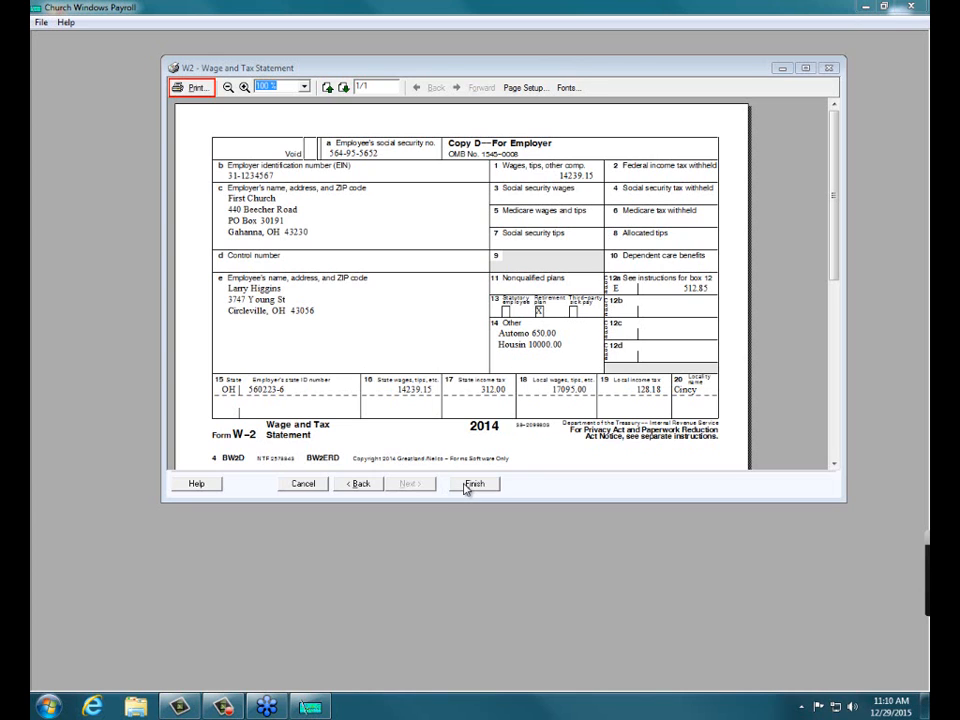
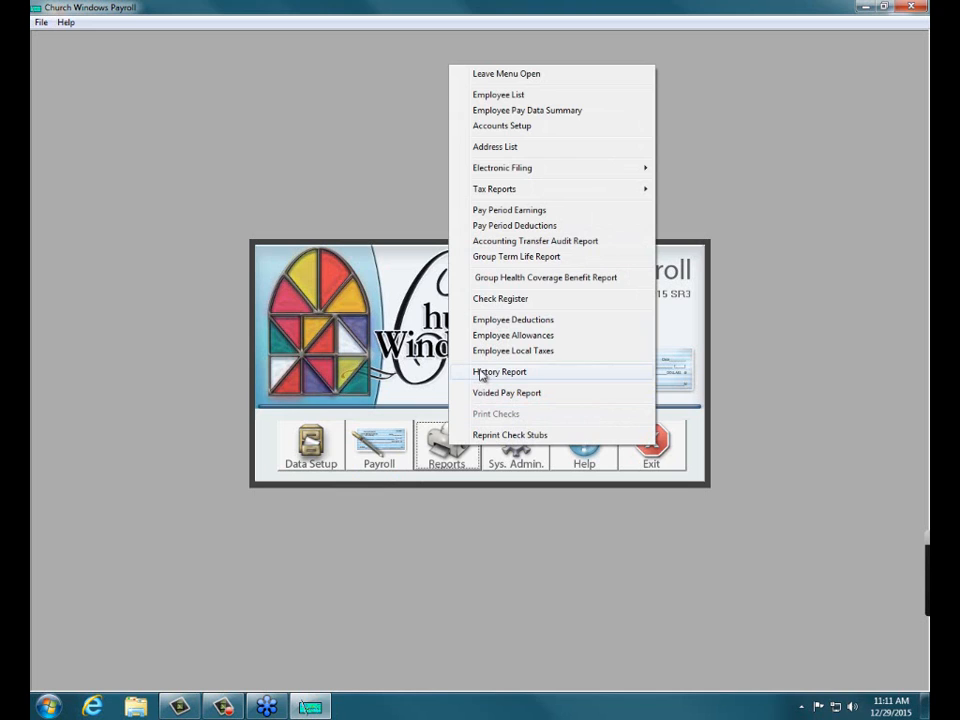
# Run the Employee's Detail Hours history report for only the first employee, covering 01/01/2015 to 12/31/2015 as a group history report
pyautogui.click(481, 372)
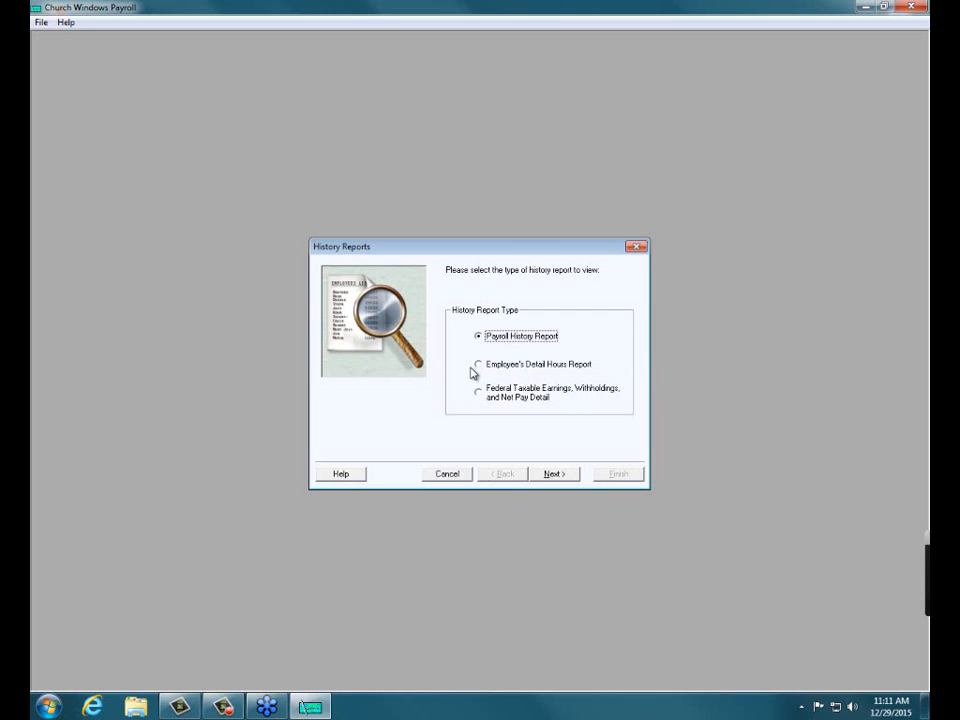
pyautogui.click(478, 364)
pyautogui.click(553, 473)
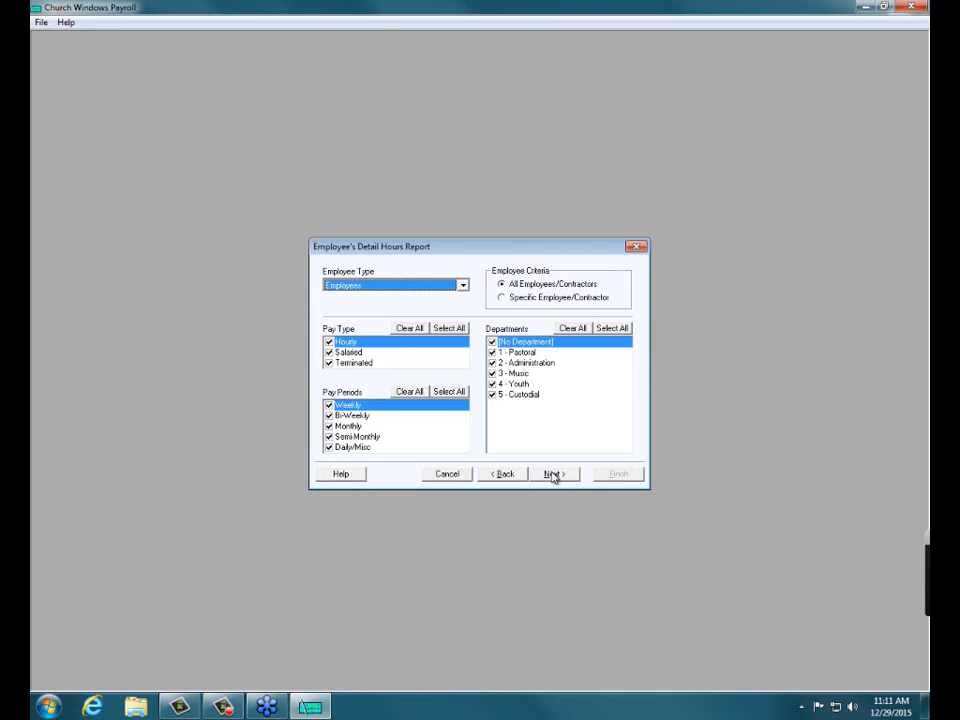
pyautogui.click(502, 298)
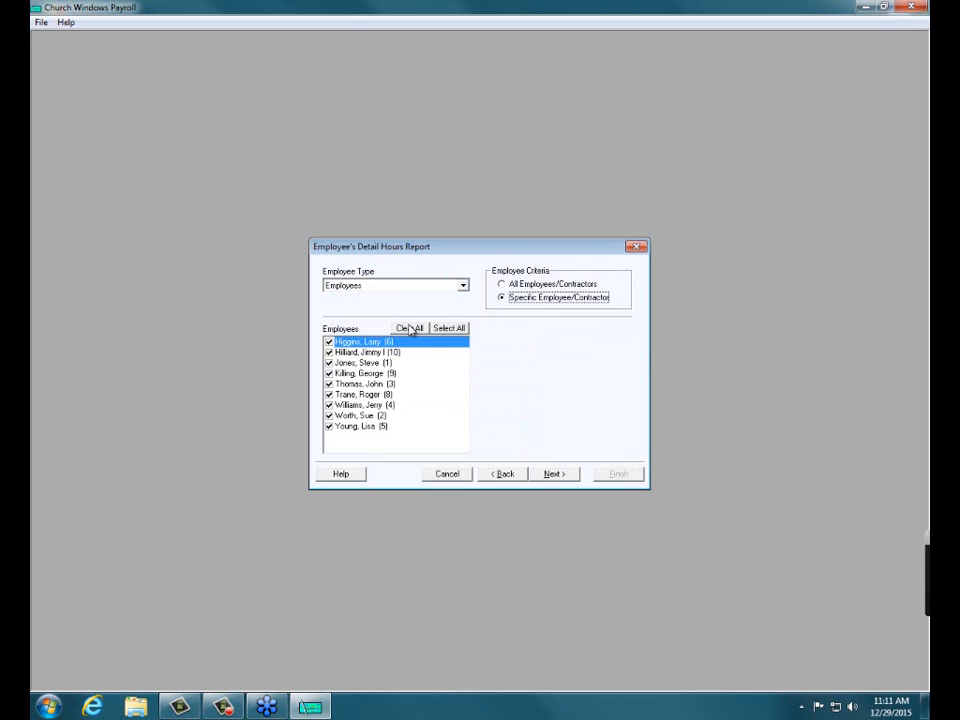
pyautogui.click(408, 328)
pyautogui.click(329, 342)
pyautogui.click(556, 473)
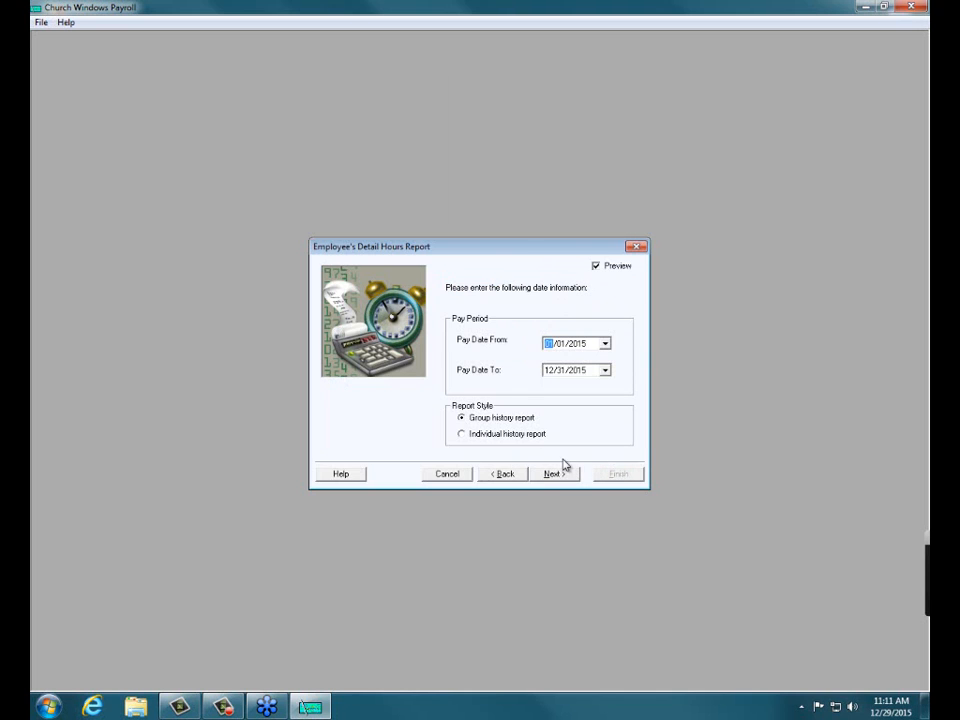
pyautogui.click(551, 477)
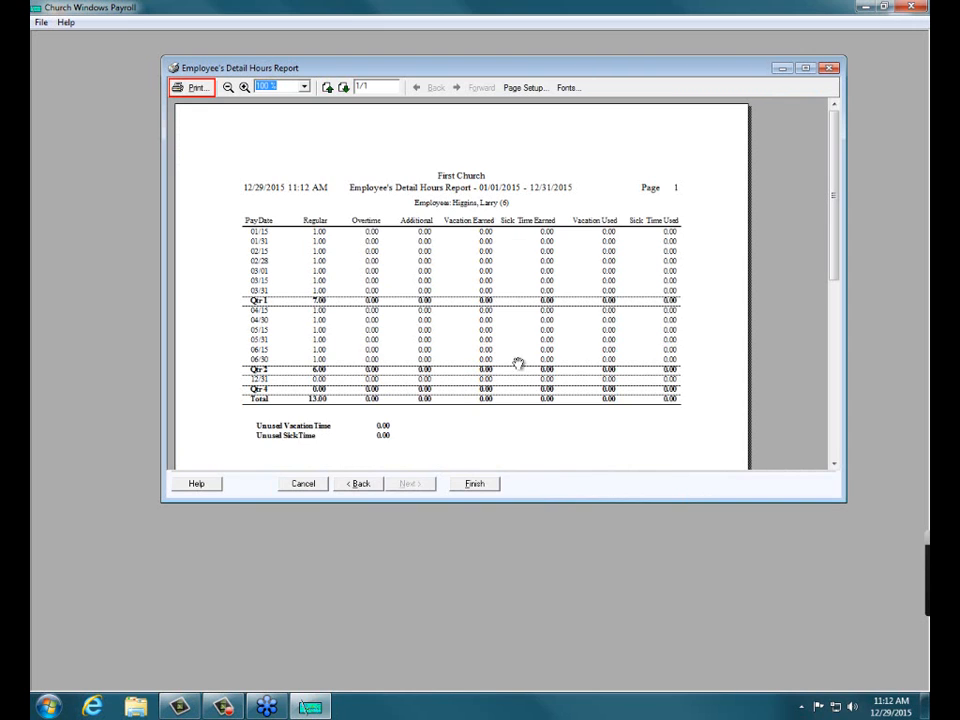
# Examine the vacation and sick time columns of the detail hours report at 150% and close the report
pyautogui.click(244, 87)
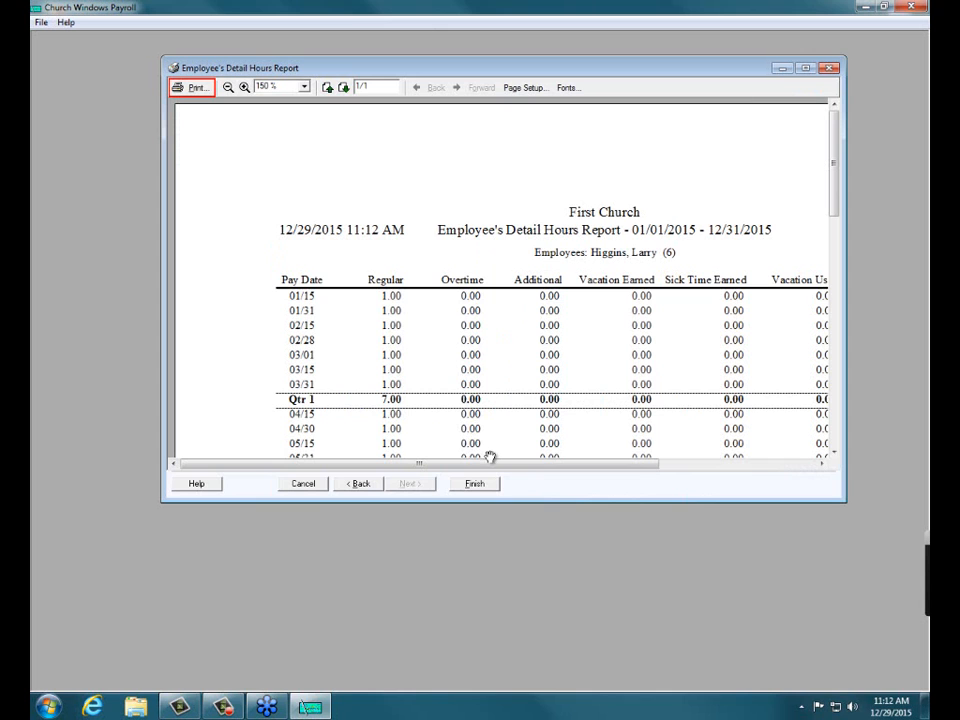
pyautogui.moveTo(493, 464); pyautogui.dragTo(578, 466)
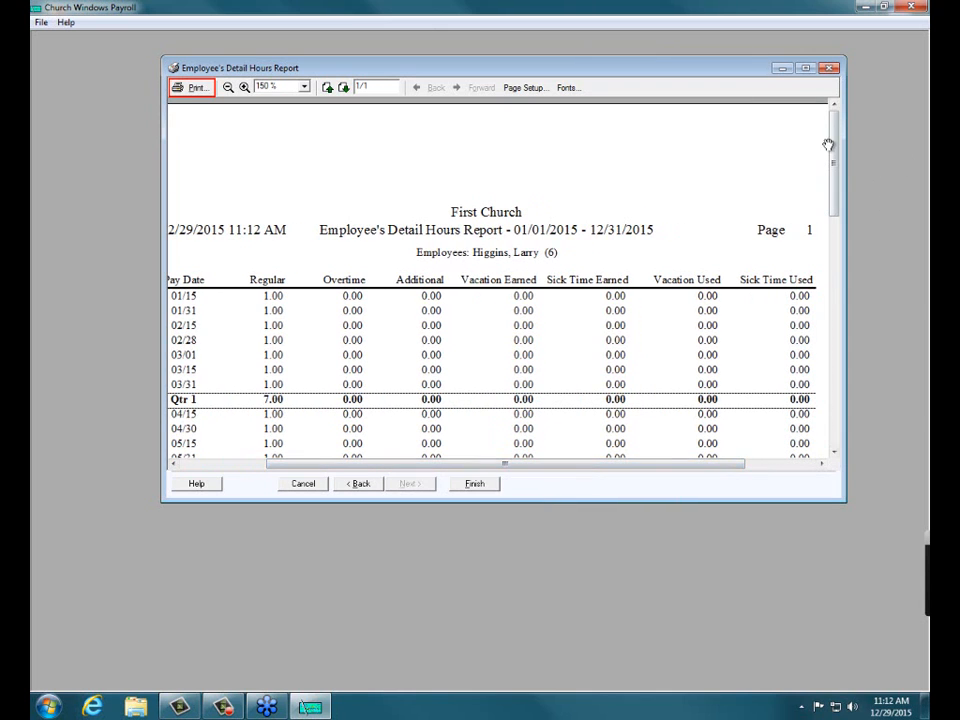
pyautogui.moveTo(838, 146)
pyautogui.mouseDown()
pyautogui.moveTo(842, 200)
pyautogui.moveTo(842, 168)
pyautogui.mouseUp()
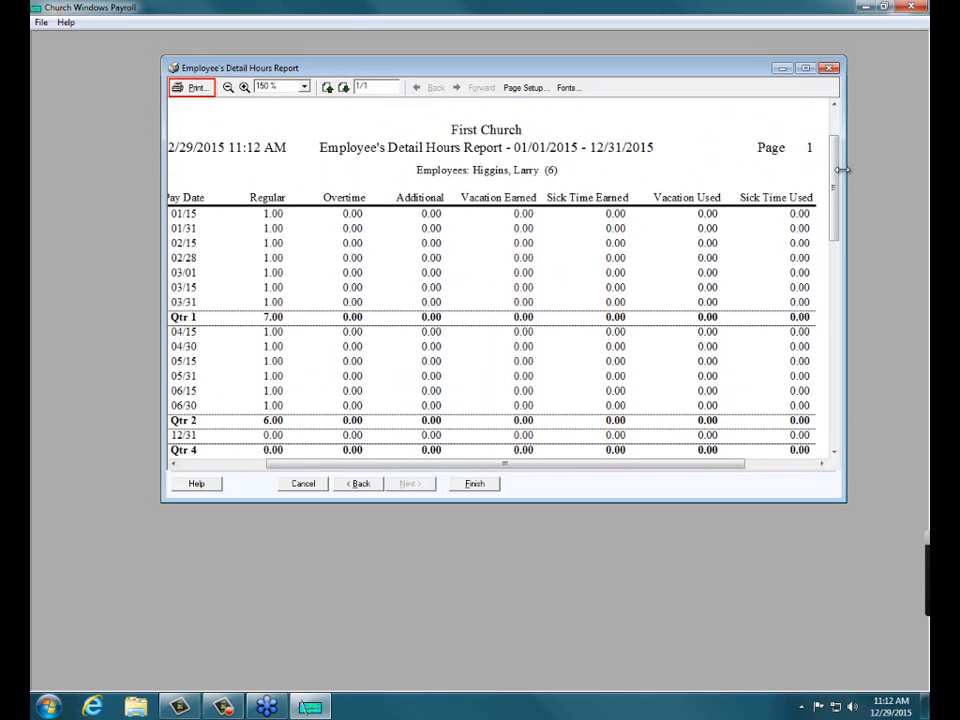
pyautogui.click(494, 485)
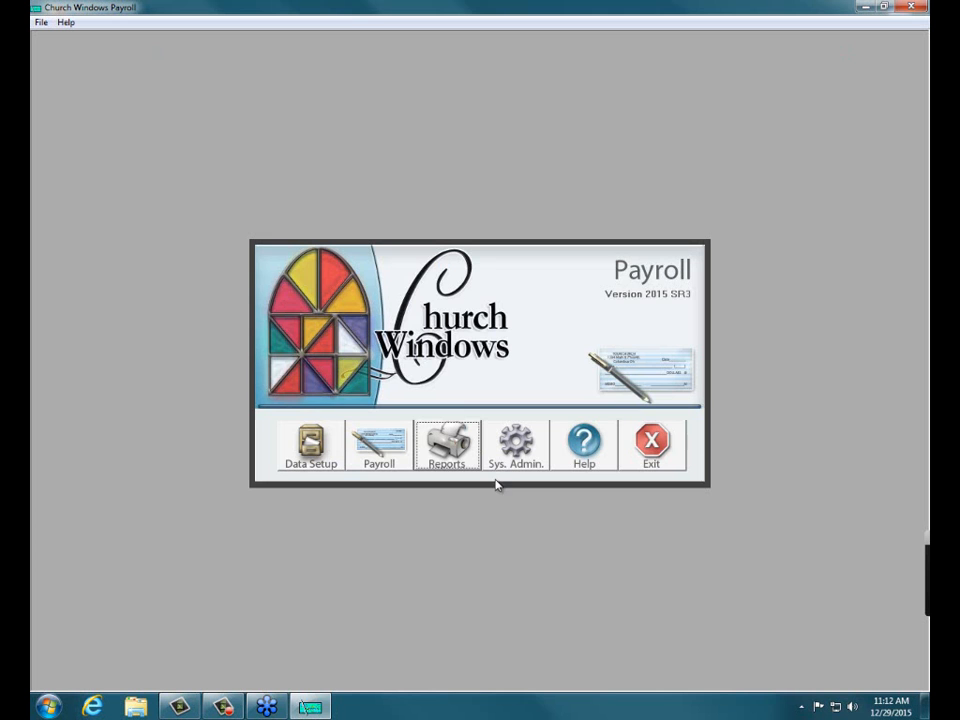
pyautogui.click(375, 447)
pyautogui.click(397, 454)
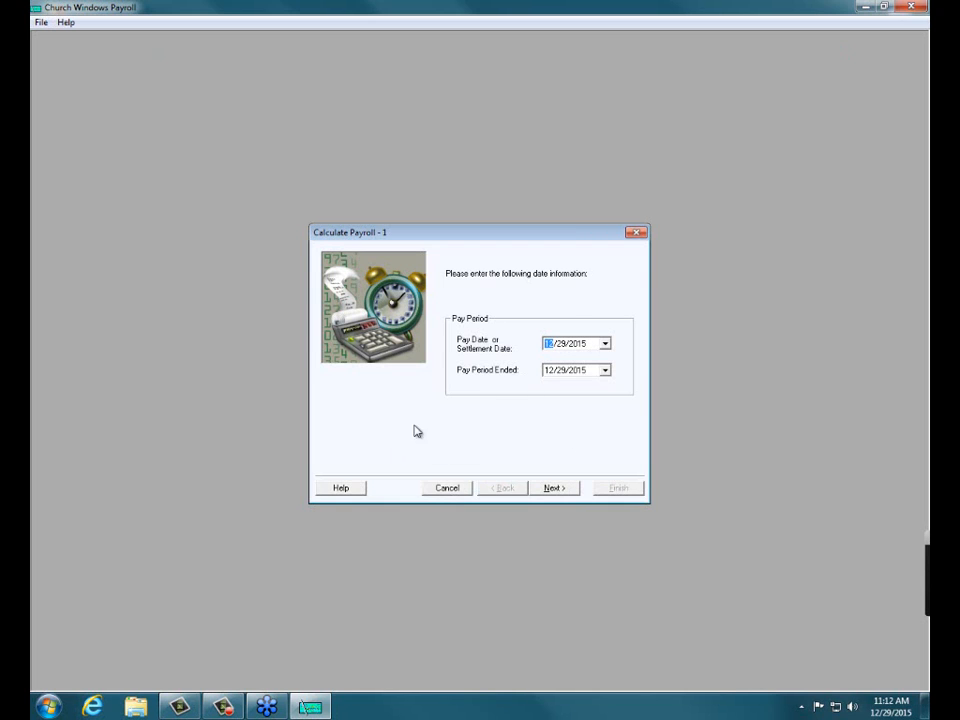
pyautogui.click(450, 488)
pyautogui.click(466, 402)
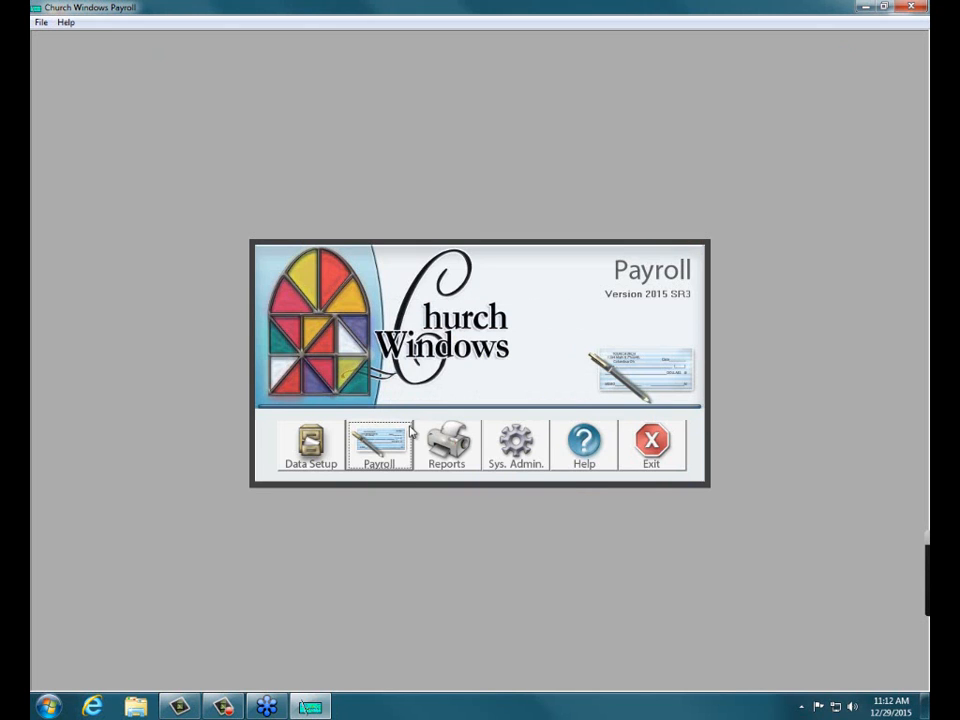
# Start a new payroll adjustment calculation with the adjustment date 01/01/2015, leaving third-party sick pay off
pyautogui.click(402, 436)
pyautogui.click(452, 470)
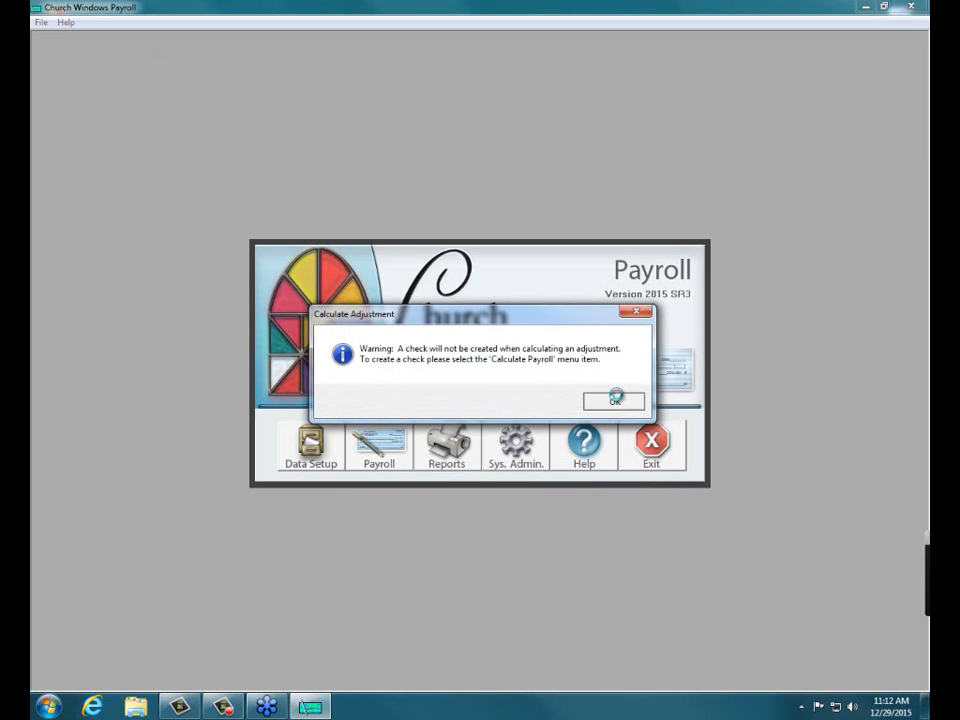
pyautogui.click(615, 400)
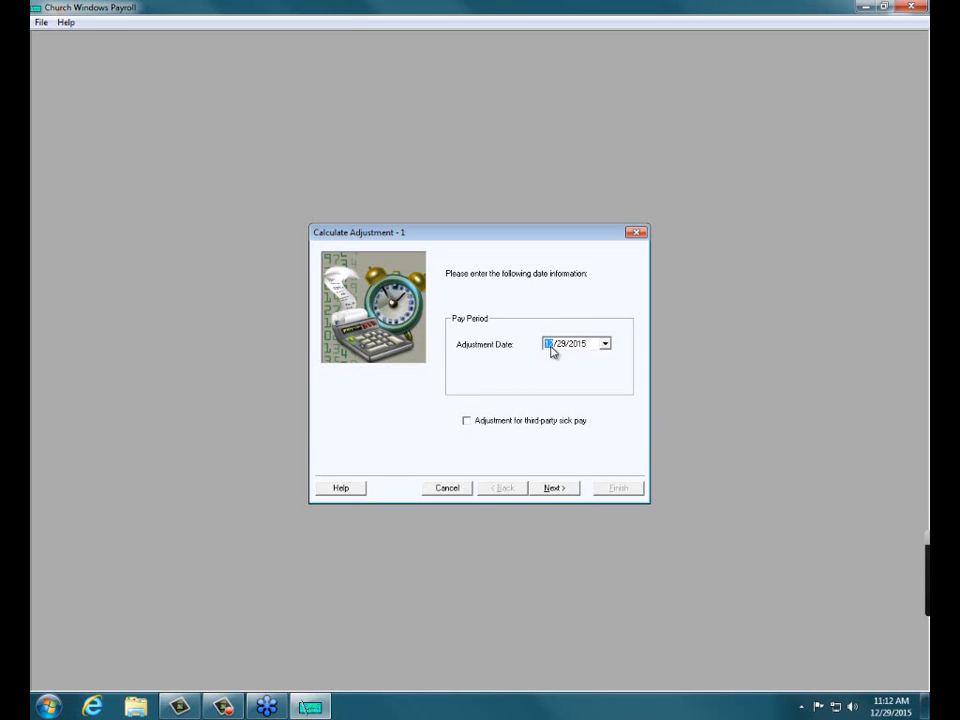
pyautogui.write('01')
pyautogui.click(558, 488)
# Restrict the 01/01/2015 adjustment to a specific employee, selecting only the first one in the list
pyautogui.click(492, 285)
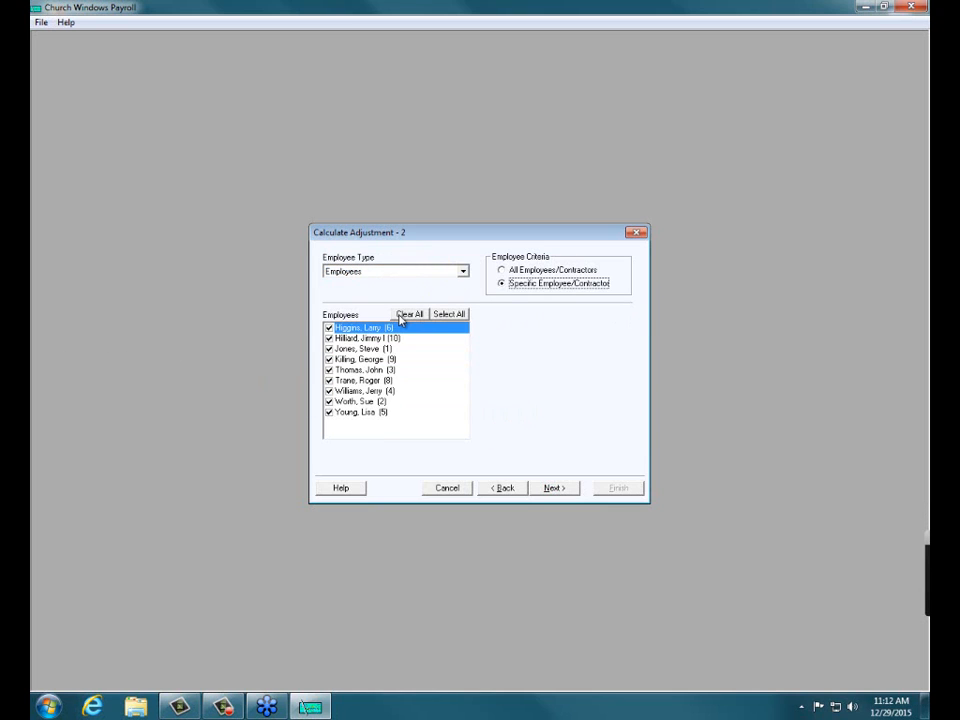
pyautogui.click(409, 314)
pyautogui.click(329, 328)
pyautogui.click(545, 487)
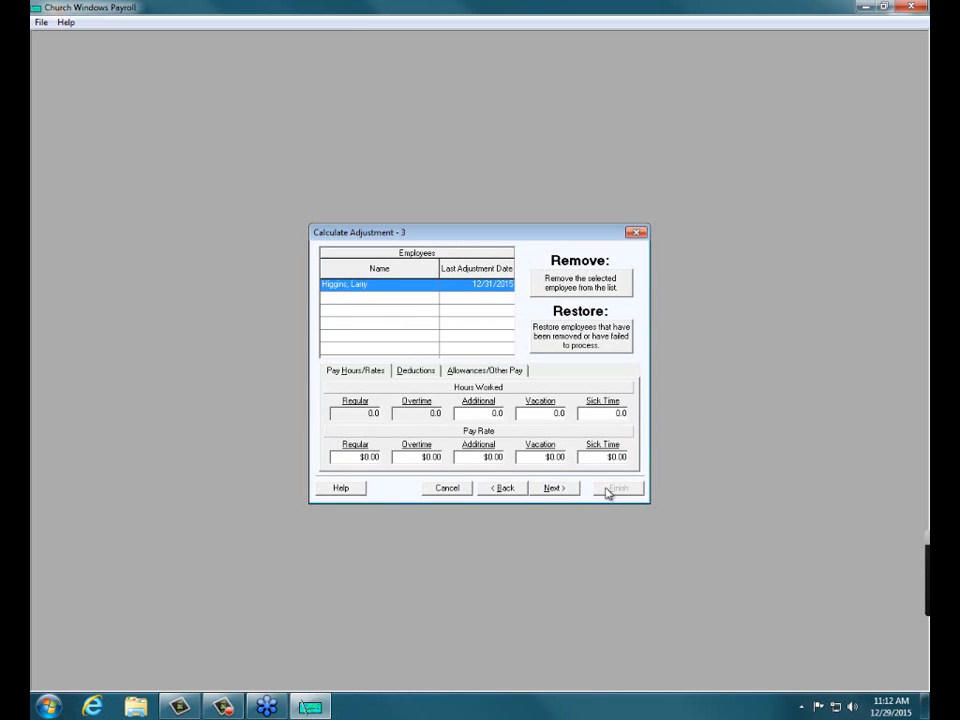
# Set the calculated adjustment's accumulating hours to 10 for Vacation and 5 for Sick Time, and save the changes
pyautogui.click(554, 488)
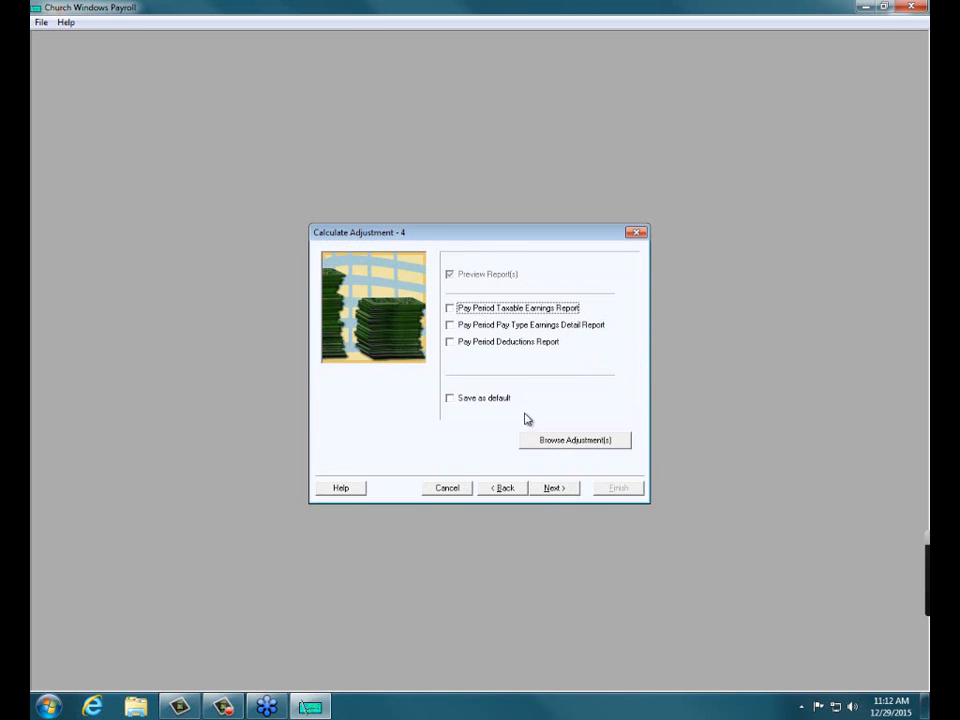
pyautogui.click(557, 445)
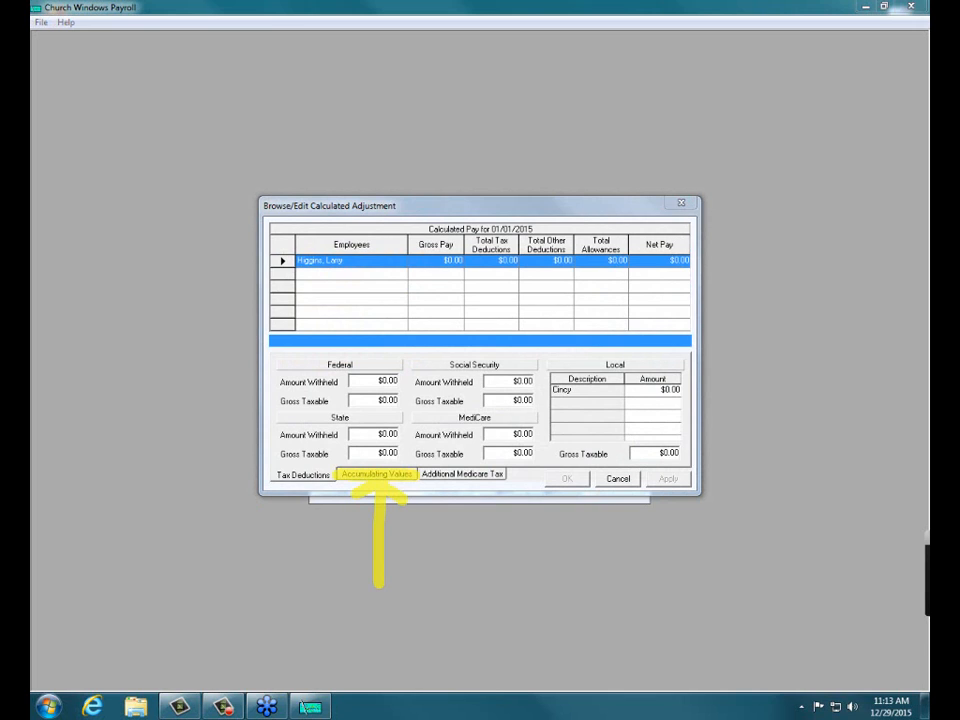
pyautogui.click(398, 477)
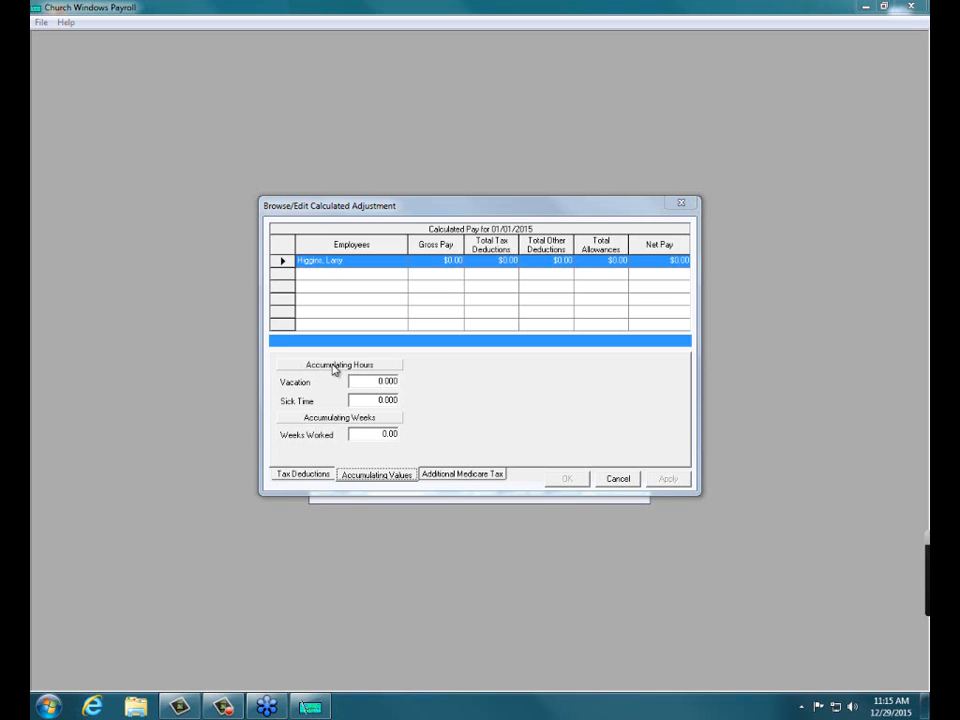
pyautogui.click(365, 382)
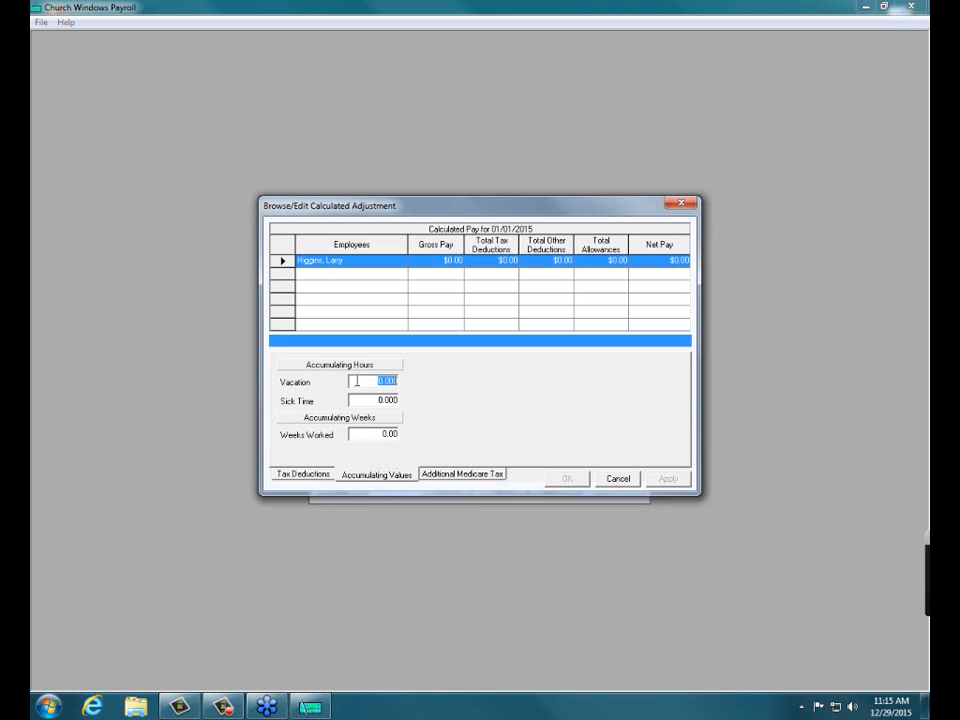
pyautogui.write('10')
pyautogui.click(372, 402)
pyautogui.write('5')
pyautogui.click(662, 479)
pyautogui.click(576, 482)
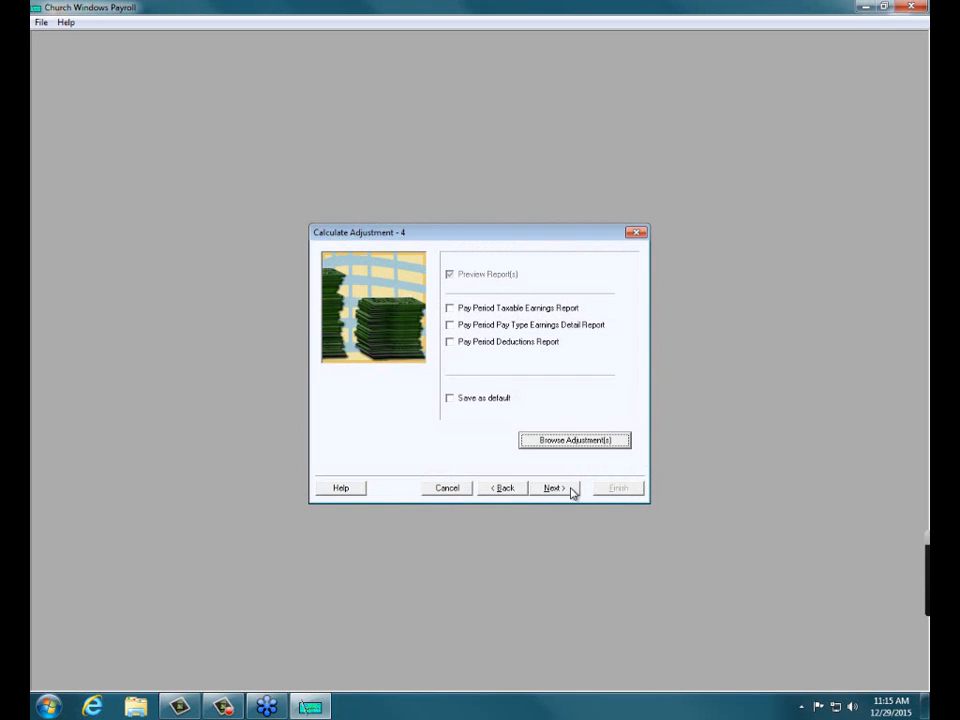
# Post the 01/01/2015 adjustment to payroll without transferring it to accounting
pyautogui.click(553, 488)
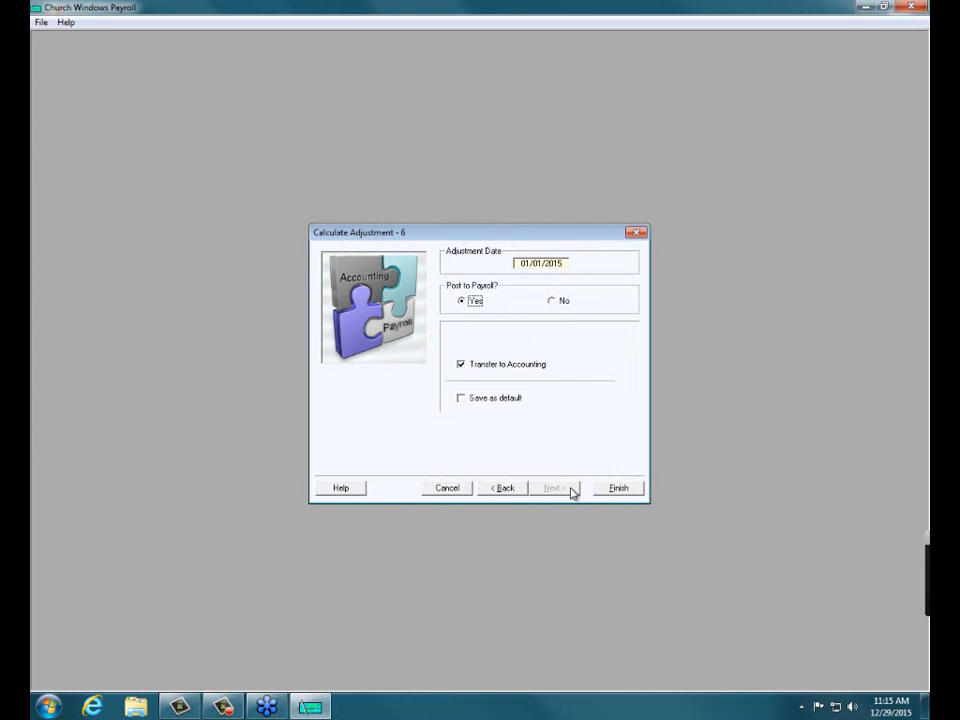
pyautogui.click(462, 364)
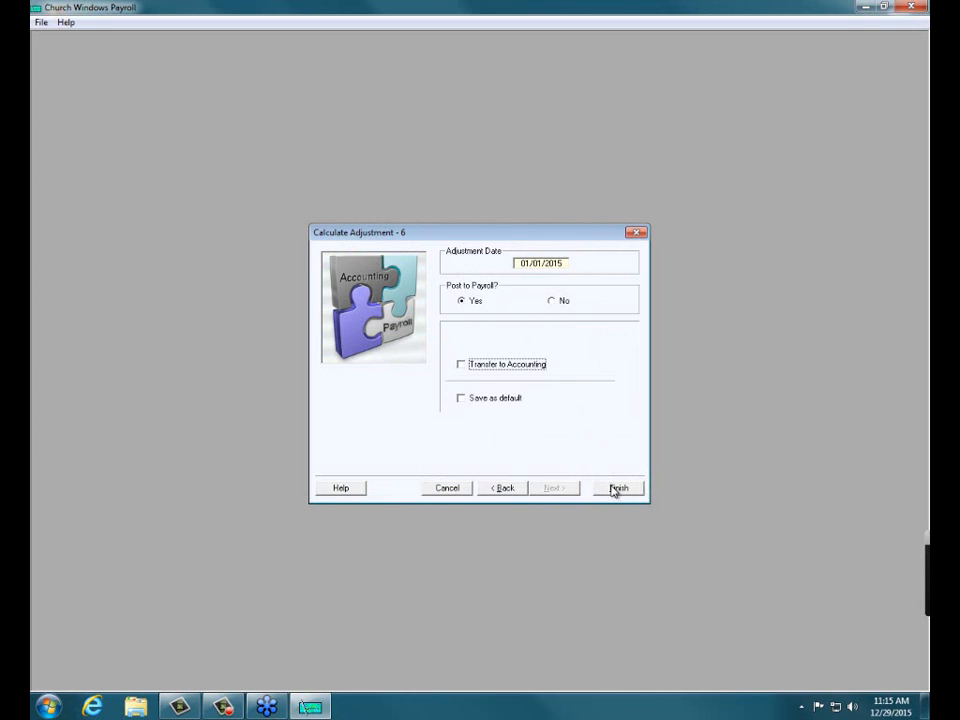
pyautogui.click(611, 487)
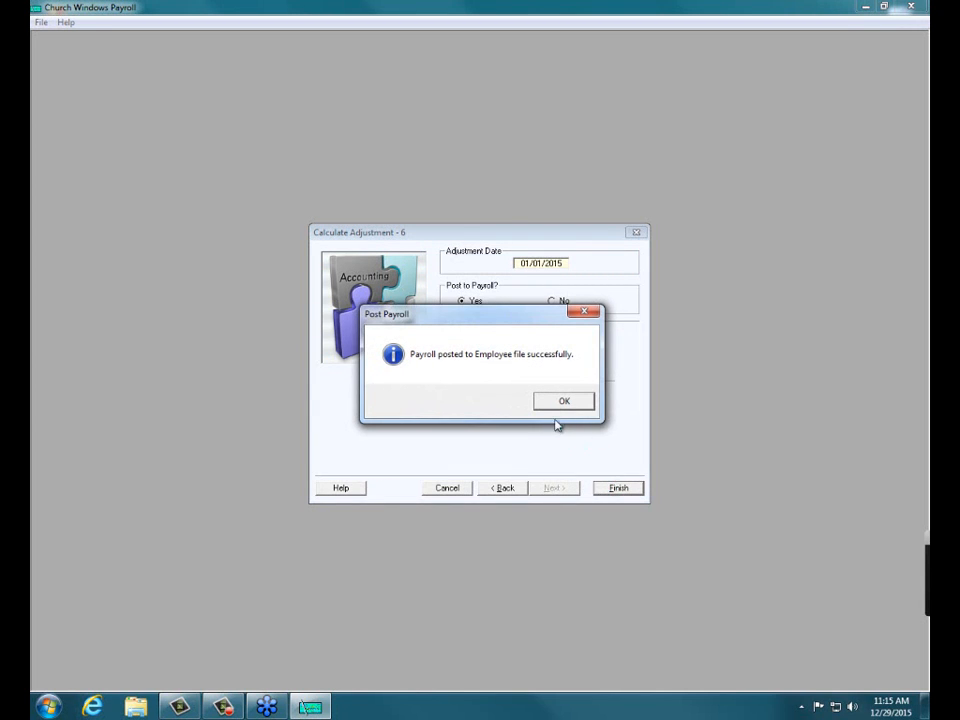
pyautogui.click(558, 401)
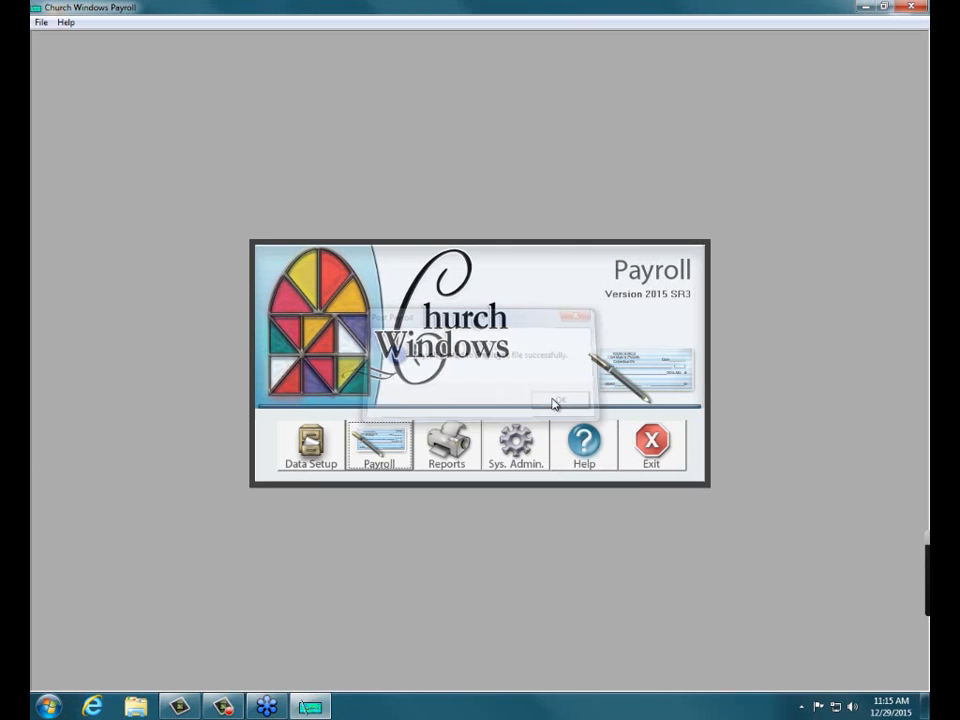
# Start a history report of the type Employee's Detail Hours Report
pyautogui.click(446, 445)
pyautogui.click(468, 374)
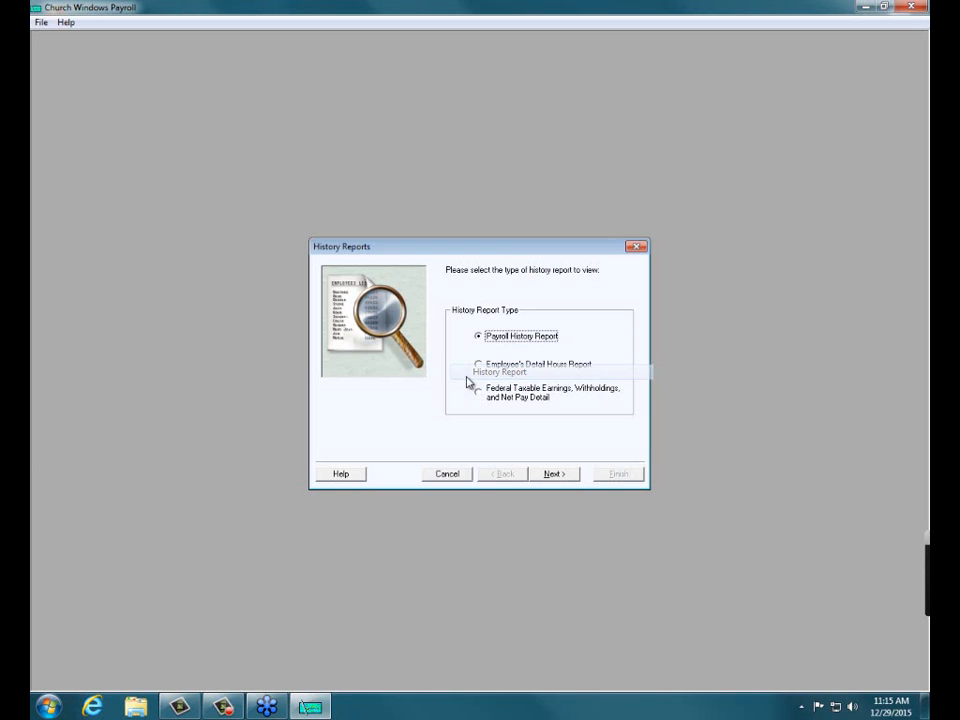
pyautogui.click(487, 370)
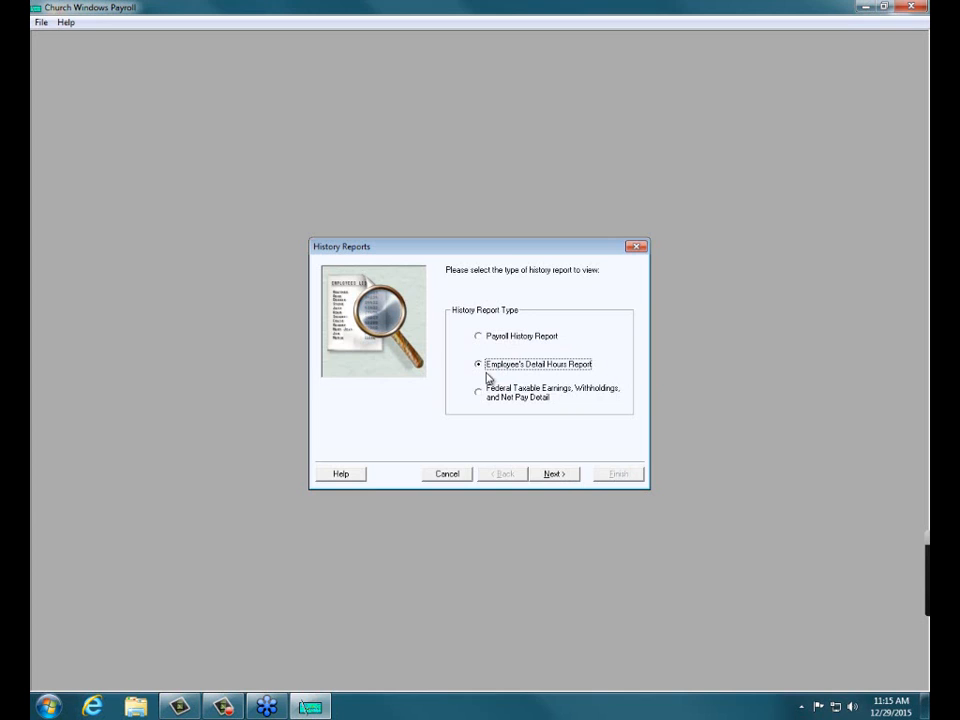
pyautogui.click(553, 473)
# Restrict the detail hours report to a specific employee, selecting only the first one in the list, and generate it
pyautogui.click(500, 297)
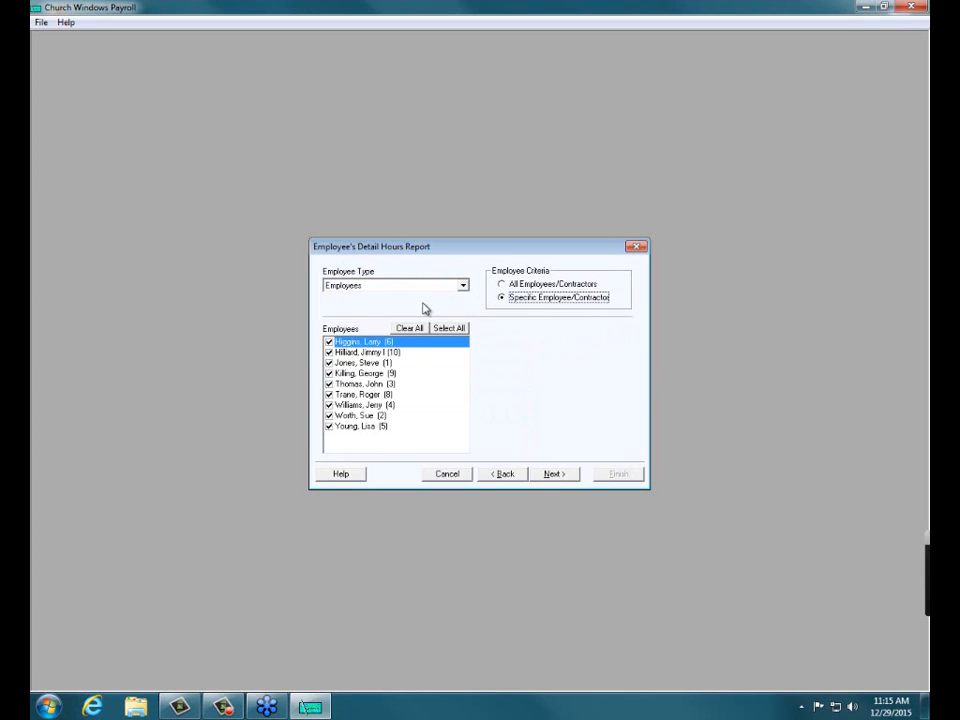
pyautogui.click(409, 328)
pyautogui.click(334, 343)
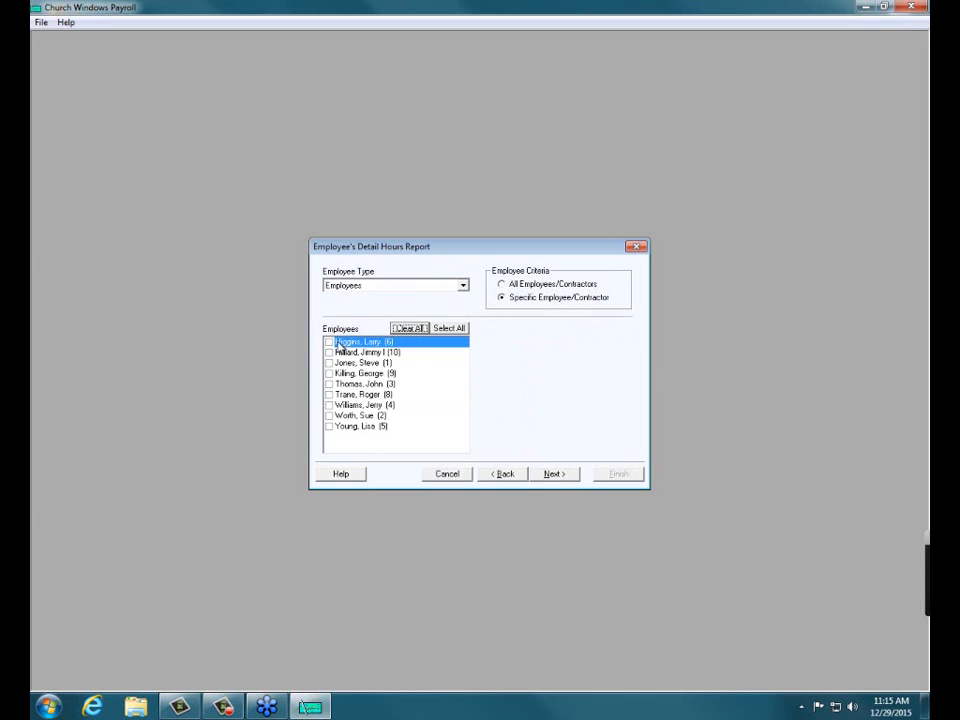
pyautogui.click(557, 473)
pyautogui.click(556, 474)
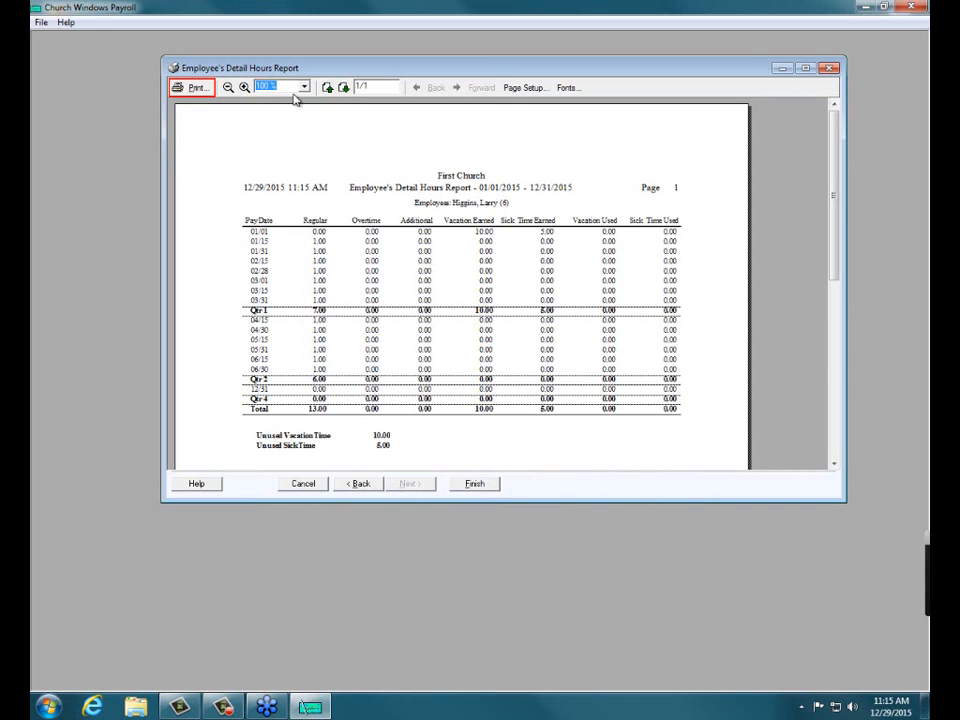
# Examine the vacation and sick time hours and totals in the detail hours report at 200 % zoom, and close the report
pyautogui.click(245, 88)
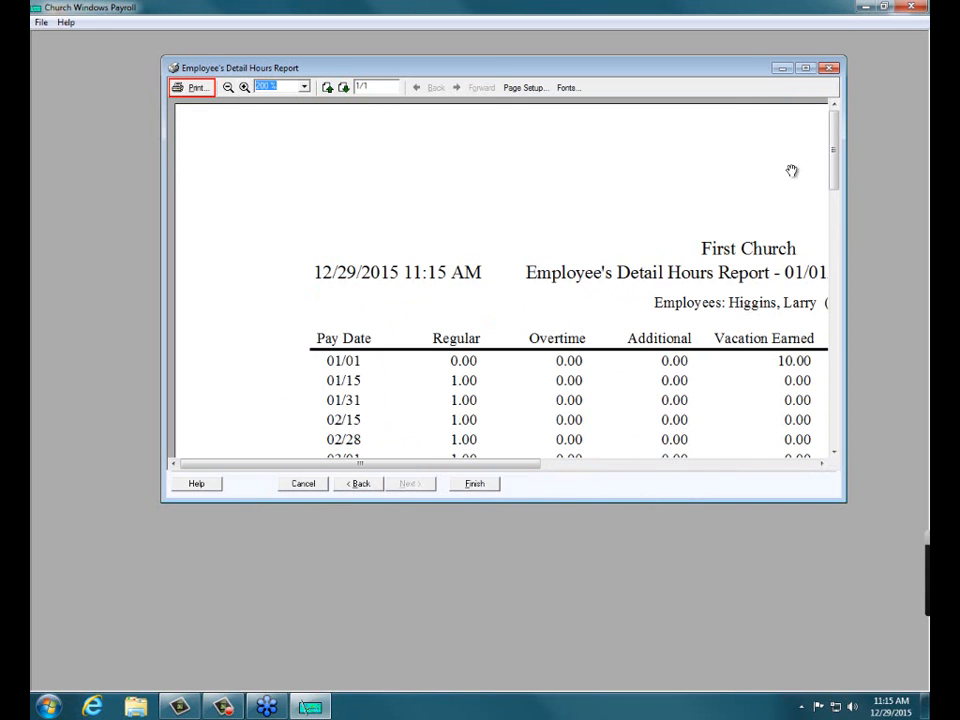
pyautogui.moveTo(836, 154); pyautogui.dragTo(846, 234)
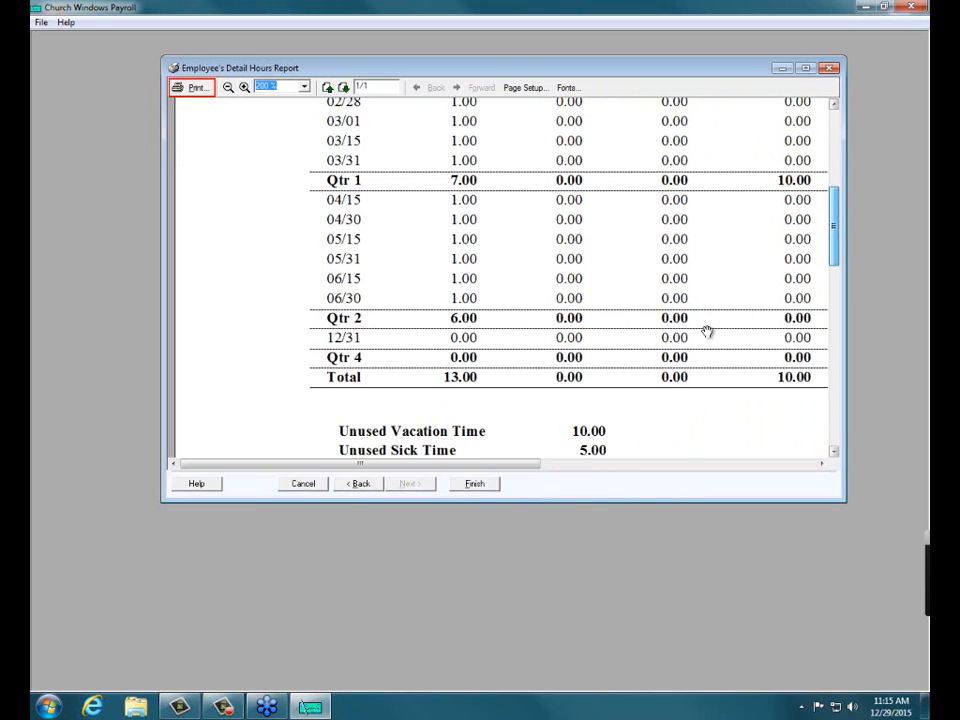
pyautogui.moveTo(493, 461); pyautogui.dragTo(763, 469)
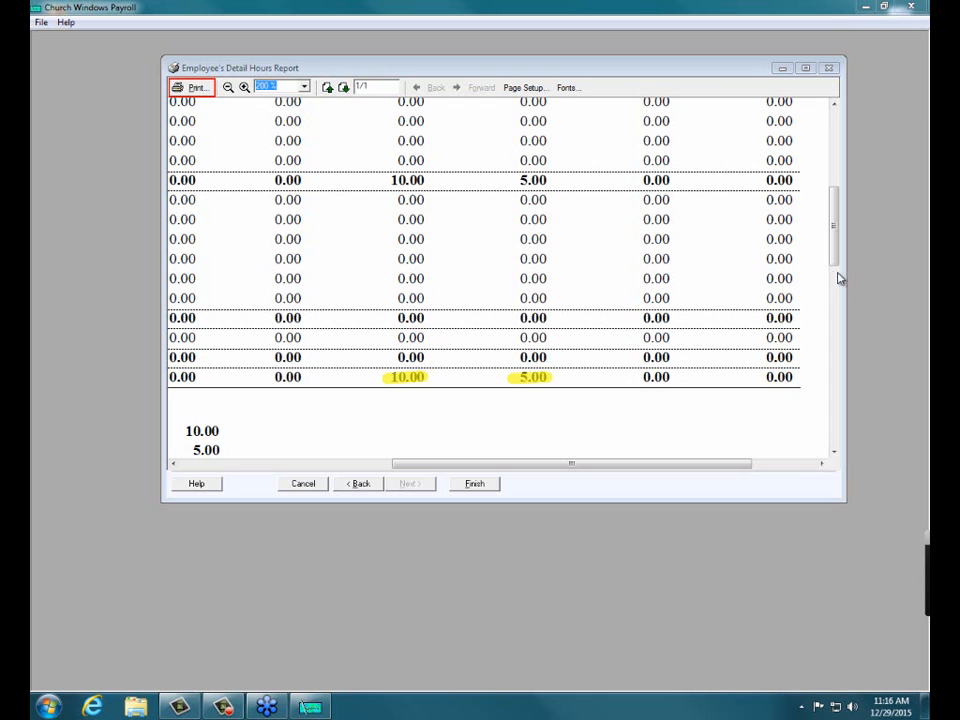
pyautogui.click(470, 484)
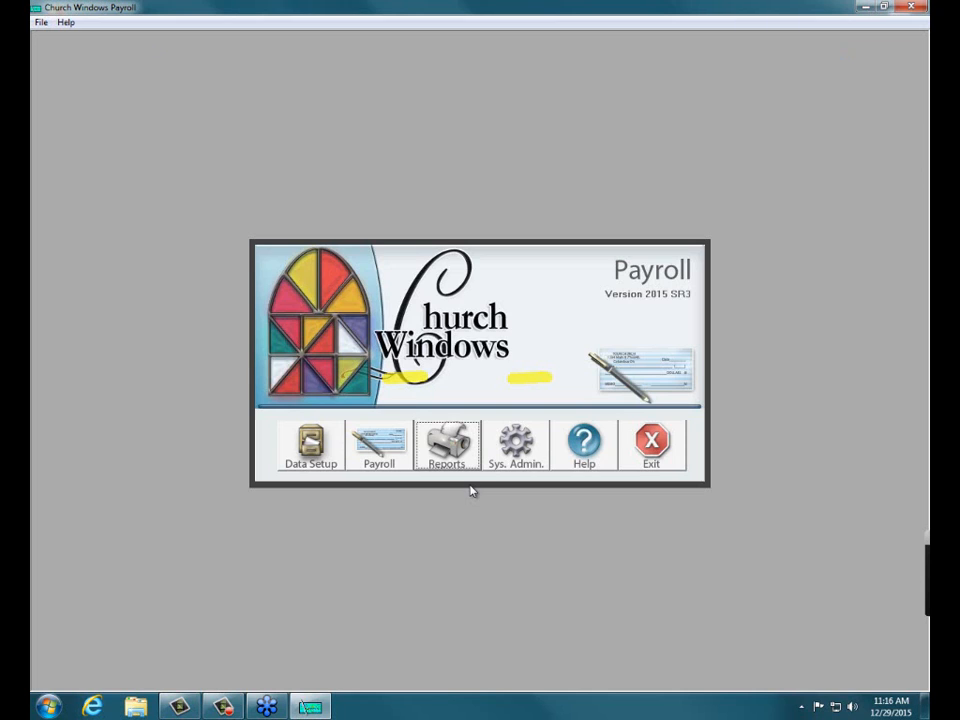